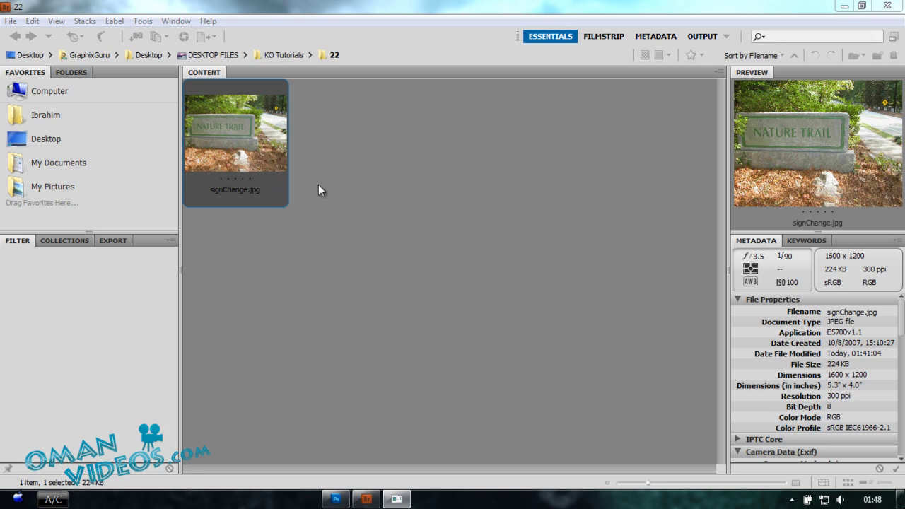
Open signChange.jpg in Photoshop and duplicate its Background layer.
{"action": "left_click_drag", "start_coordinate": [258, 182], "coordinate": [418, 167]}
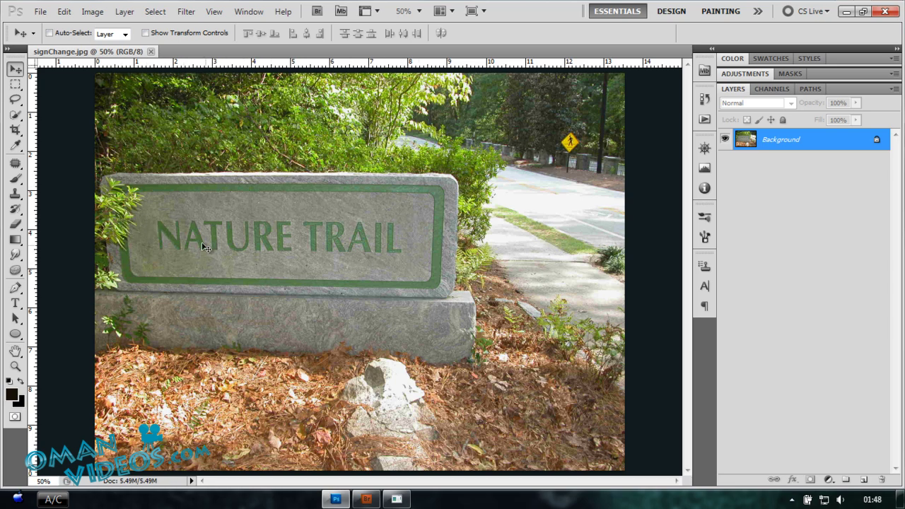
{"action": "left_click", "coordinate": [15, 365]}
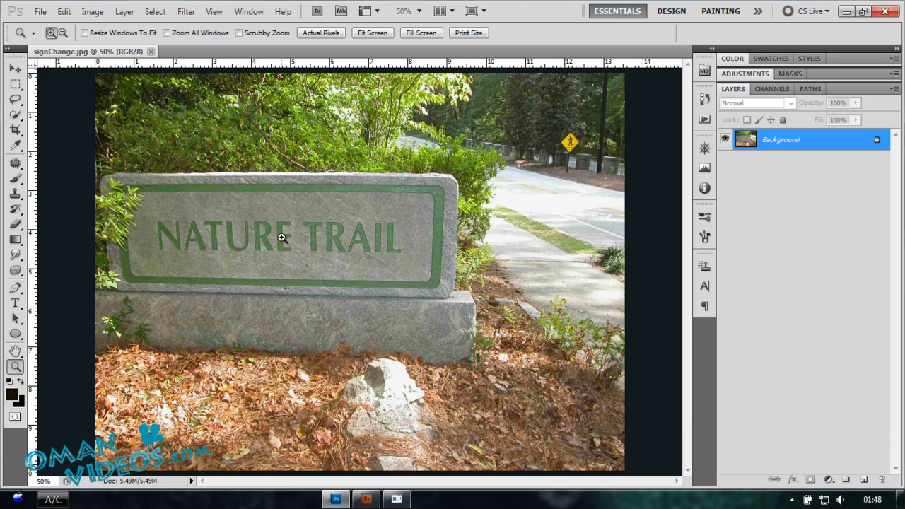
{"action": "left_click", "coordinate": [281, 238]}
{"action": "left_click", "coordinate": [15, 68]}
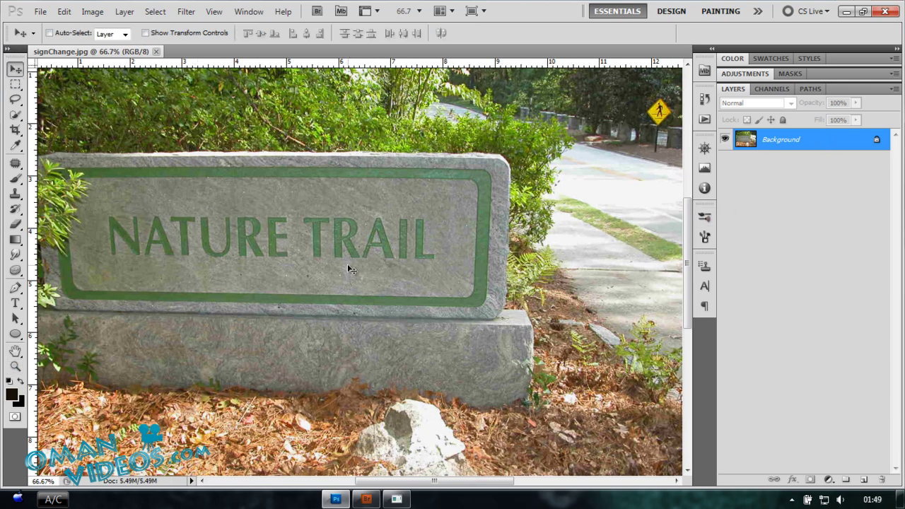
{"action": "key", "text": "ctrl+j"}
{"action": "left_click_drag", "start_coordinate": [297, 199], "coordinate": [370, 245]}
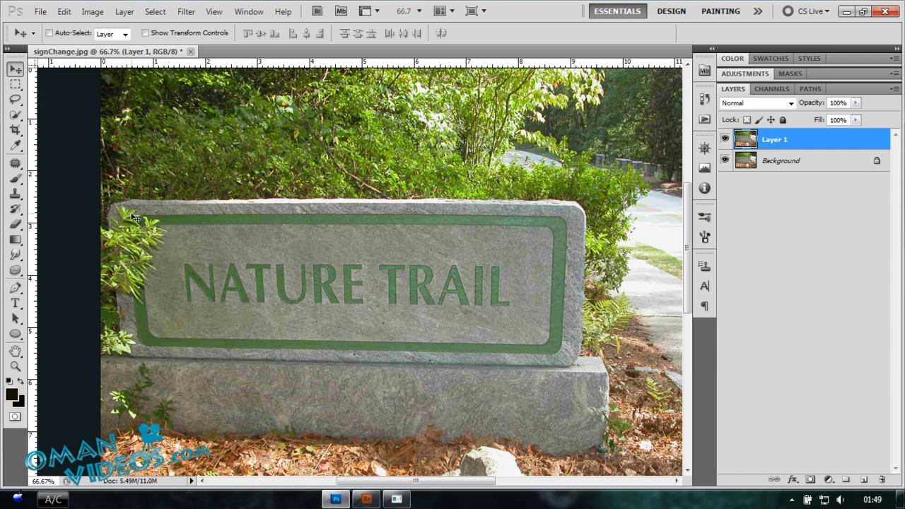
Try to remove the NATURE TRAIL lettering with a 112 px Spot Healing Brush in Proximity Match mode, undoing the strokes.
{"action": "left_click", "coordinate": [15, 163]}
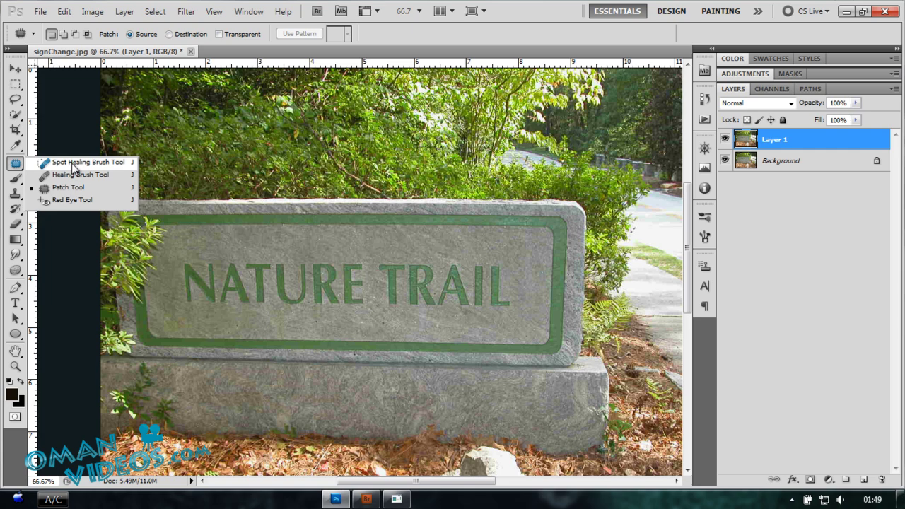
{"action": "left_click", "coordinate": [74, 164]}
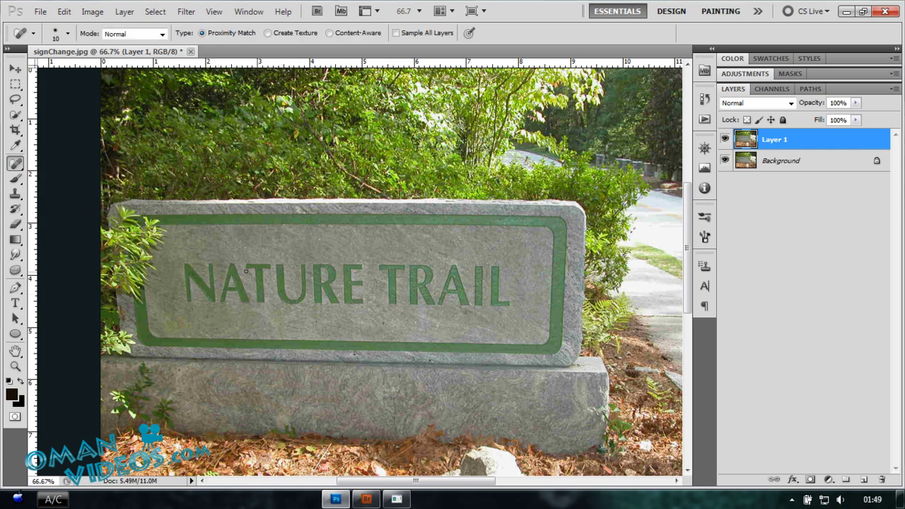
{"action": "mouse_move", "coordinate": [319, 287]}
{"action": "left_mouse_down"}
{"action": "mouse_move", "coordinate": [345, 289]}
{"action": "mouse_move", "coordinate": [313, 319]}
{"action": "left_mouse_up"}
{"action": "right_click", "coordinate": [359, 326]}
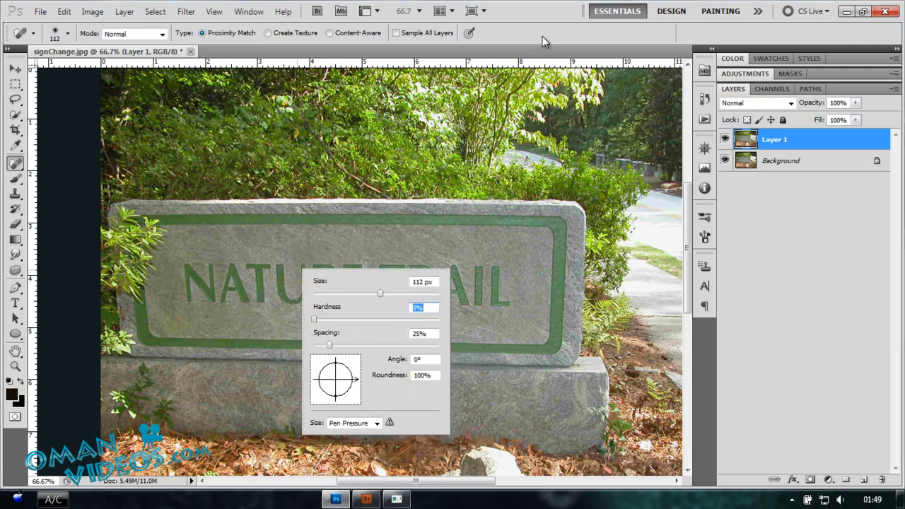
{"action": "left_click", "coordinate": [543, 51]}
{"action": "mouse_move", "coordinate": [191, 282]}
{"action": "left_mouse_down"}
{"action": "mouse_move", "coordinate": [212, 293]}
{"action": "mouse_move", "coordinate": [265, 270]}
{"action": "mouse_move", "coordinate": [303, 276]}
{"action": "left_mouse_up"}
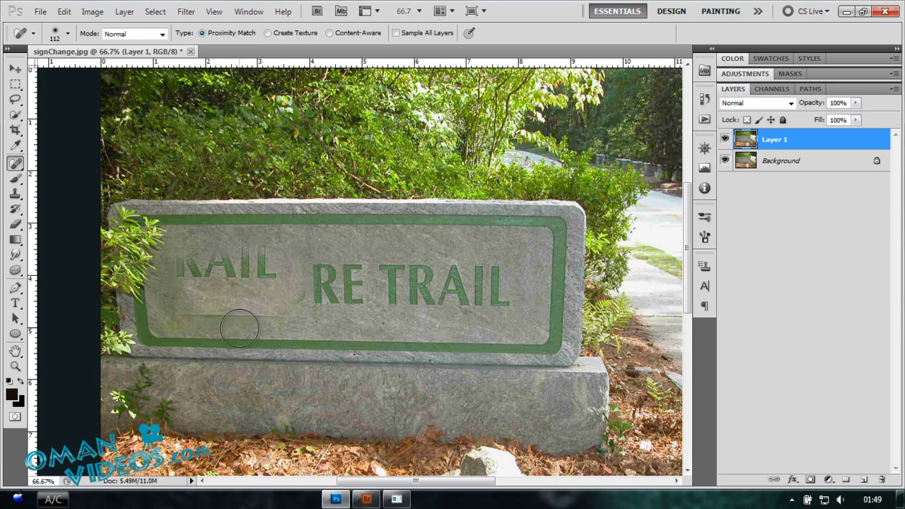
{"action": "key", "text": "ctrl+z"}
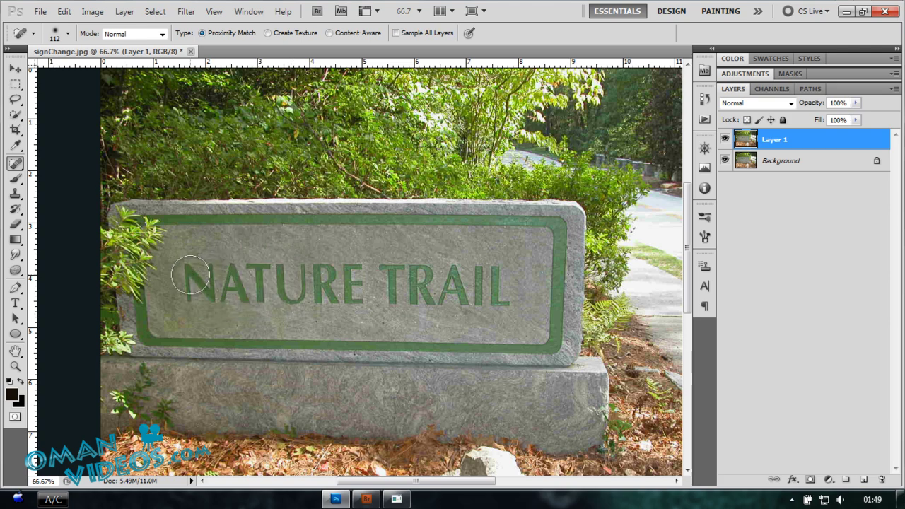
{"action": "mouse_move", "coordinate": [188, 272]}
{"action": "left_mouse_down"}
{"action": "mouse_move", "coordinate": [488, 269]}
{"action": "mouse_move", "coordinate": [504, 286]}
{"action": "mouse_move", "coordinate": [463, 295]}
{"action": "mouse_move", "coordinate": [170, 293]}
{"action": "left_mouse_up"}
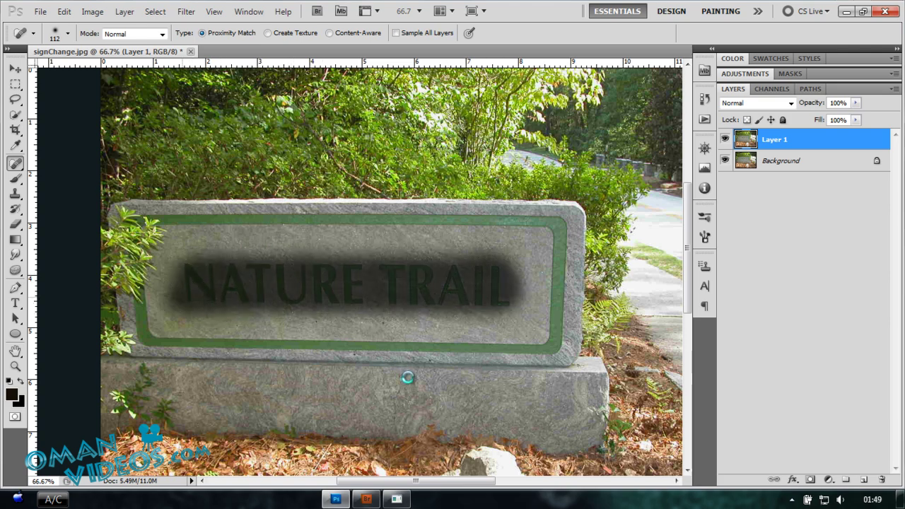
{"action": "key", "text": "ctrl+z"}
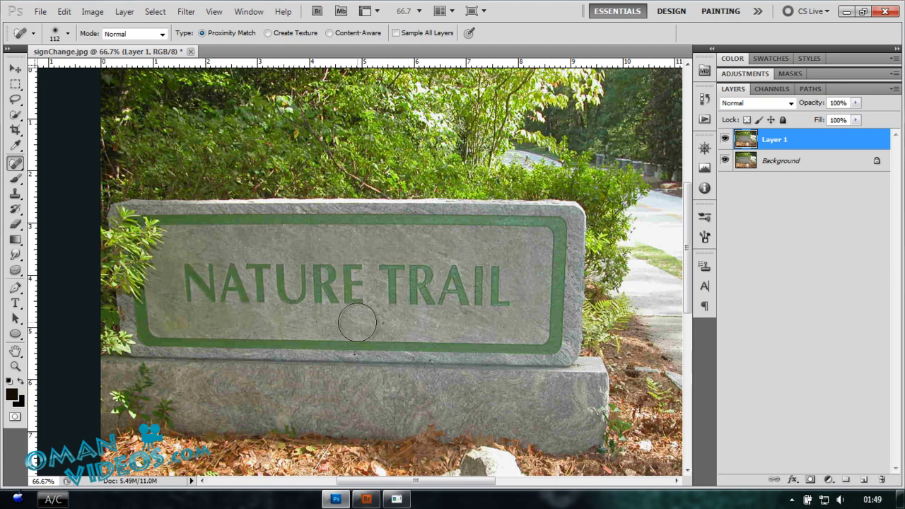
Try to replace the letter N with stone from the sign's right end using the Patch tool in Source mode, and undo it.
{"action": "right_click", "coordinate": [18, 164]}
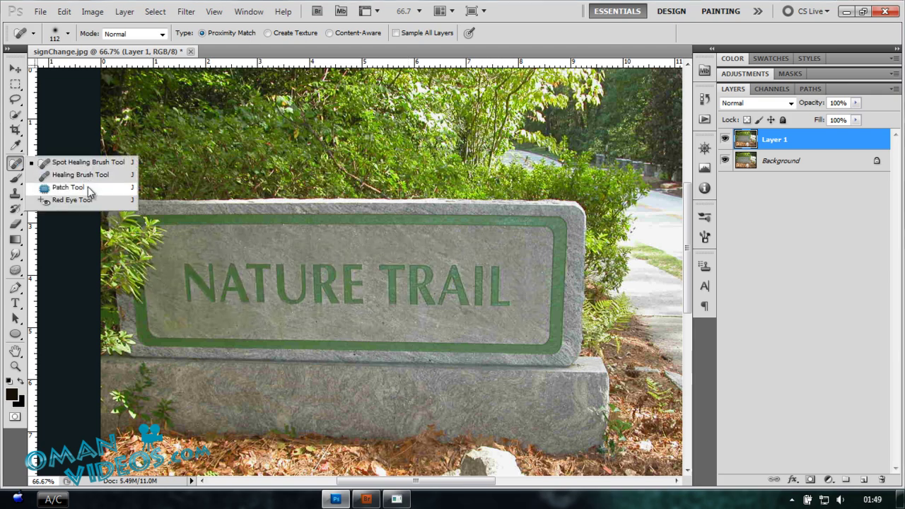
{"action": "left_click", "coordinate": [70, 187]}
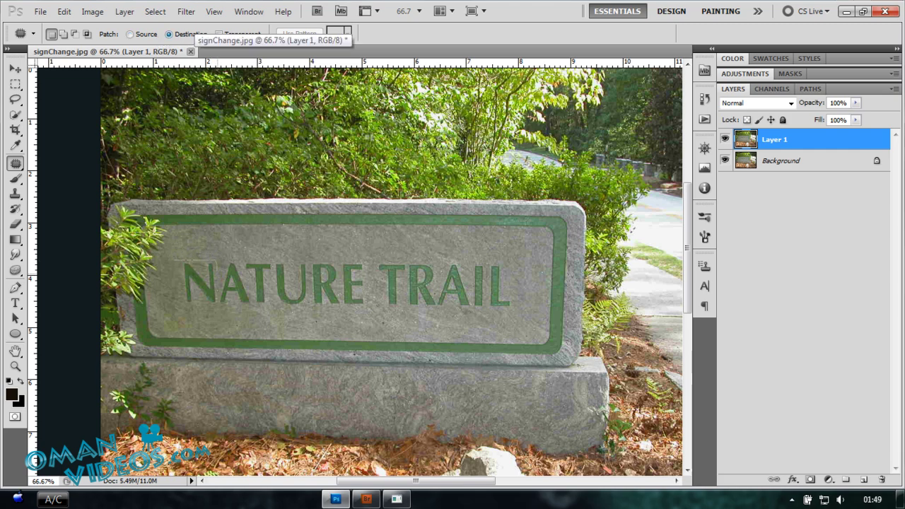
{"action": "left_click_drag", "start_coordinate": [178, 275], "coordinate": [510, 280]}
{"action": "left_click", "coordinate": [140, 35]}
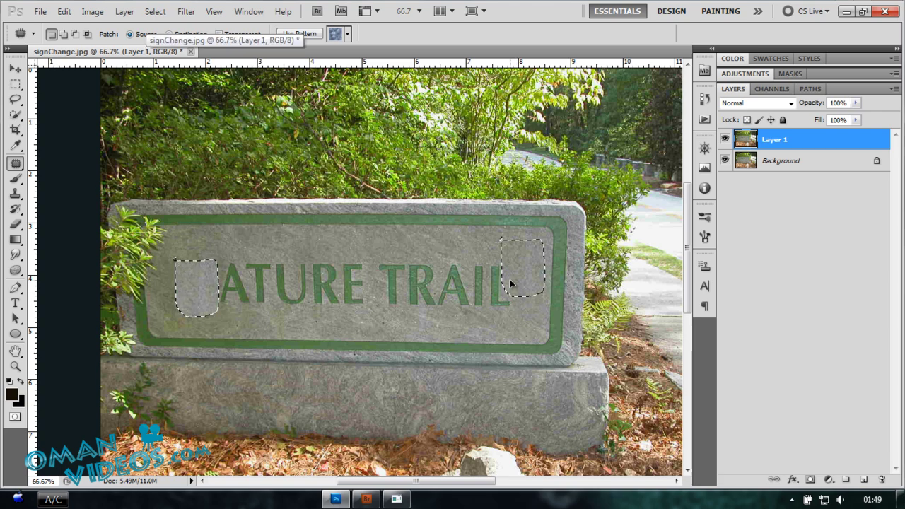
{"action": "key", "text": "ctrl+d"}
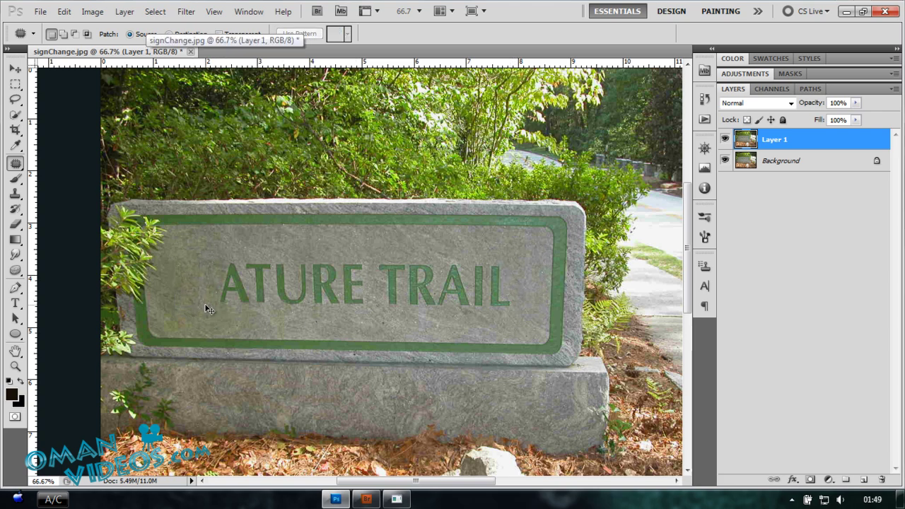
{"action": "key", "text": "ctrl+alt+z"}
{"action": "key", "text": "ctrl+alt+z"}
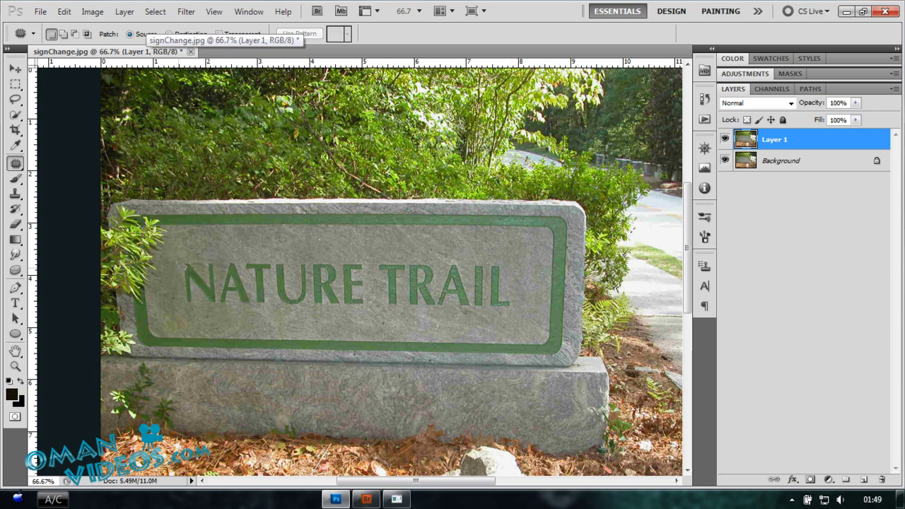
Cover the upper and middle parts of the NATURE TRAIL lettering with plain stone from above, using the Patch tool in Source mode.
{"action": "left_click_drag", "start_coordinate": [310, 279], "coordinate": [509, 280]}
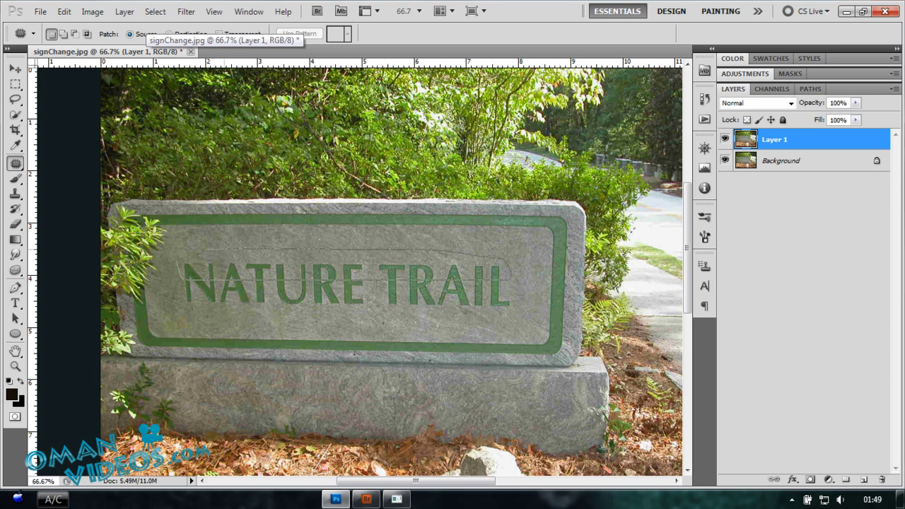
{"action": "left_click_drag", "start_coordinate": [366, 281], "coordinate": [258, 281]}
{"action": "left_click_drag", "start_coordinate": [390, 259], "coordinate": [389, 240]}
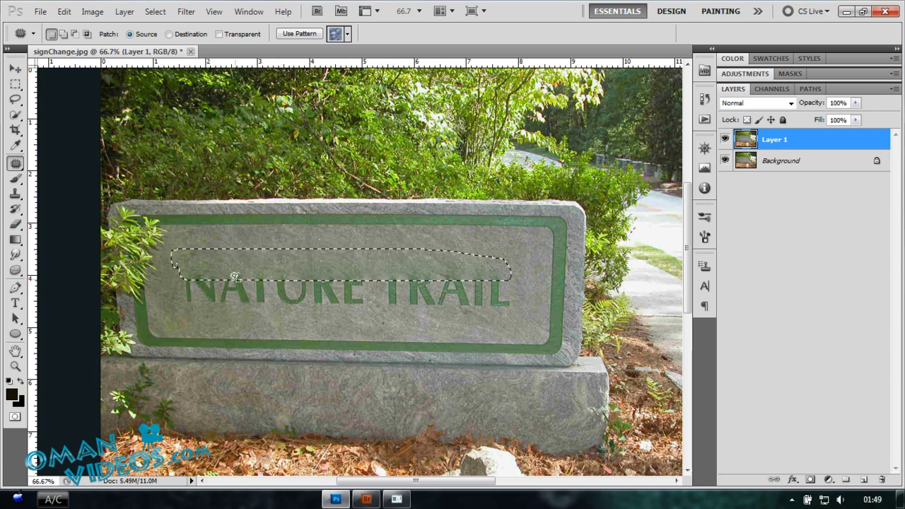
{"action": "key", "text": "ctrl+d"}
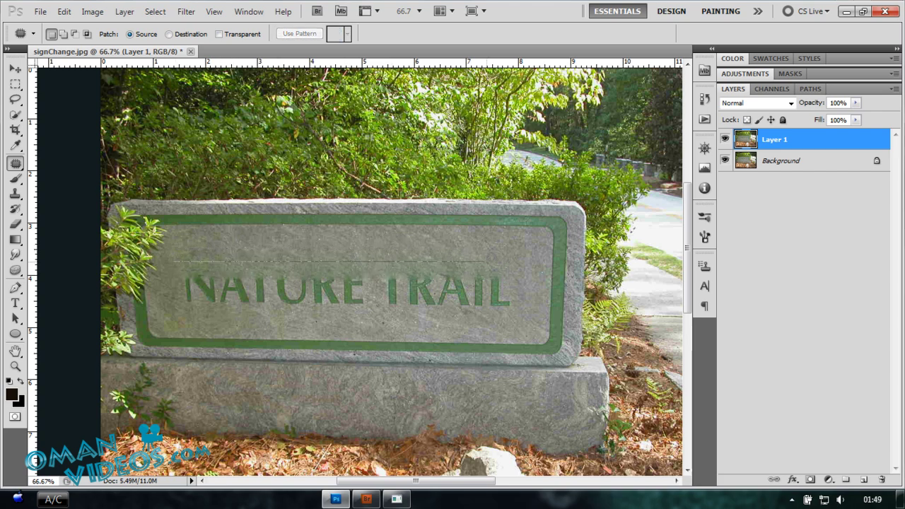
{"action": "mouse_move", "coordinate": [361, 295]}
{"action": "left_mouse_down"}
{"action": "mouse_move", "coordinate": [198, 299]}
{"action": "mouse_move", "coordinate": [185, 266]}
{"action": "left_mouse_up"}
{"action": "left_click_drag", "start_coordinate": [370, 279], "coordinate": [370, 245]}
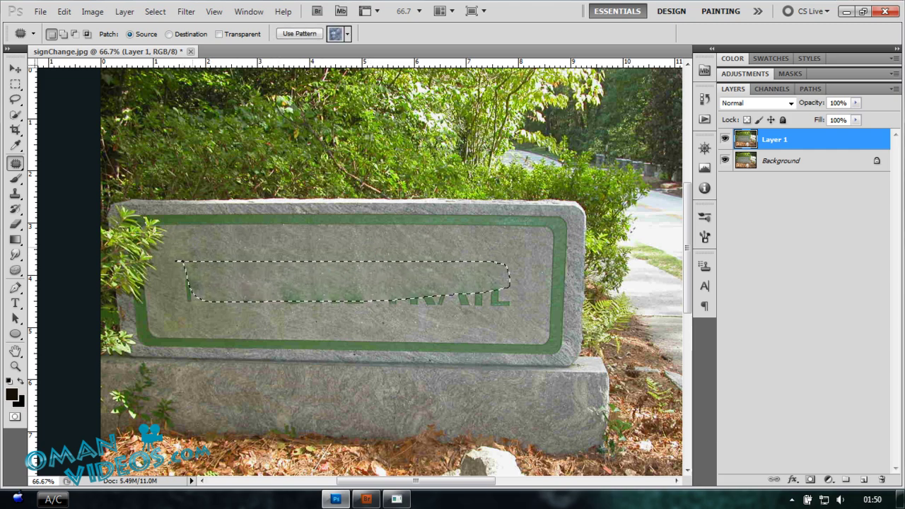
{"action": "key", "text": "ctrl+d"}
Patch the remaining fragments of the word NATURE with clean stone texture from elsewhere on the sign.
{"action": "left_click_drag", "start_coordinate": [174, 293], "coordinate": [220, 303]}
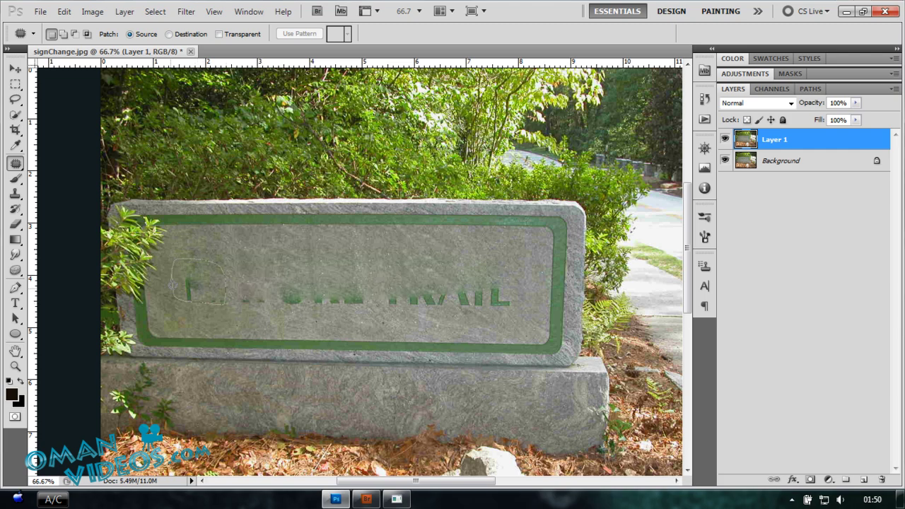
{"action": "left_click_drag", "start_coordinate": [171, 285], "coordinate": [236, 258]}
{"action": "key", "text": "ctrl+d"}
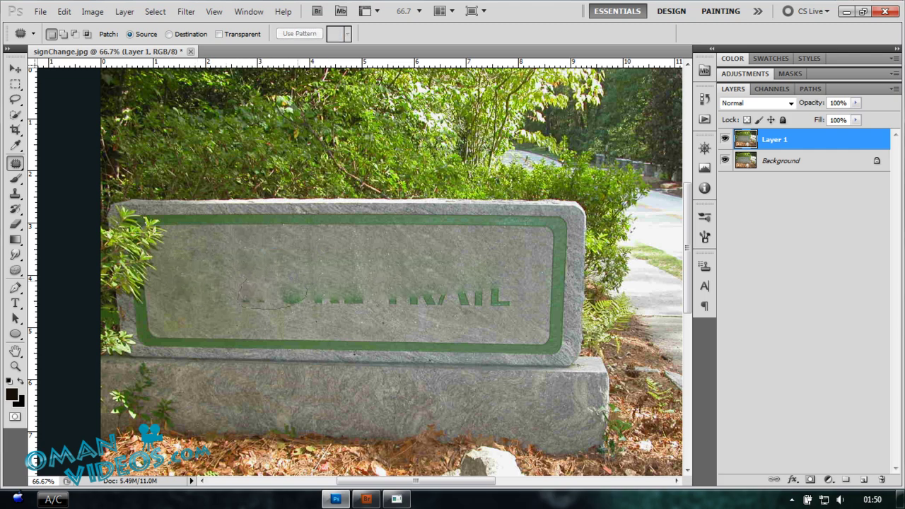
{"action": "mouse_move", "coordinate": [303, 283]}
{"action": "left_mouse_down"}
{"action": "mouse_move", "coordinate": [244, 281]}
{"action": "mouse_move", "coordinate": [405, 252]}
{"action": "left_mouse_up"}
{"action": "key", "text": "ctrl+d"}
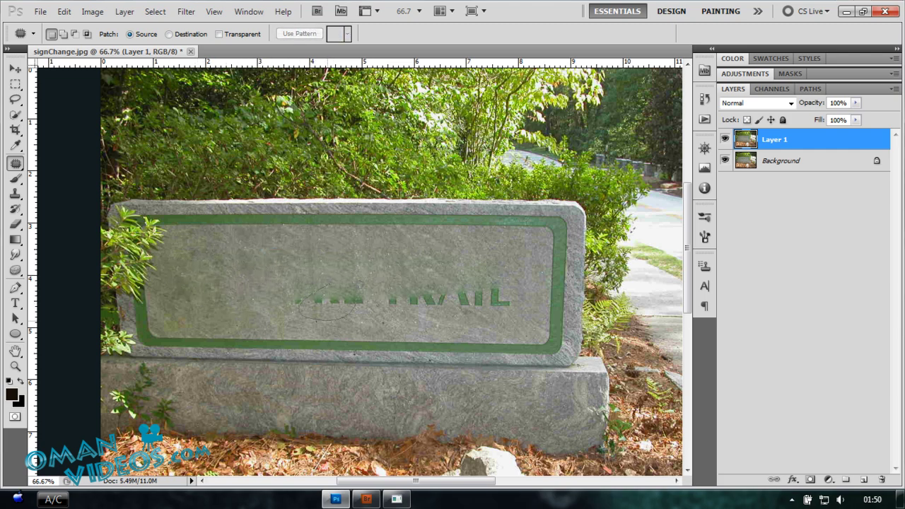
{"action": "left_click_drag", "start_coordinate": [335, 286], "coordinate": [320, 297]}
{"action": "mouse_move", "coordinate": [319, 296]}
{"action": "left_mouse_down"}
{"action": "mouse_move", "coordinate": [326, 285]}
{"action": "mouse_move", "coordinate": [219, 271]}
{"action": "left_mouse_up"}
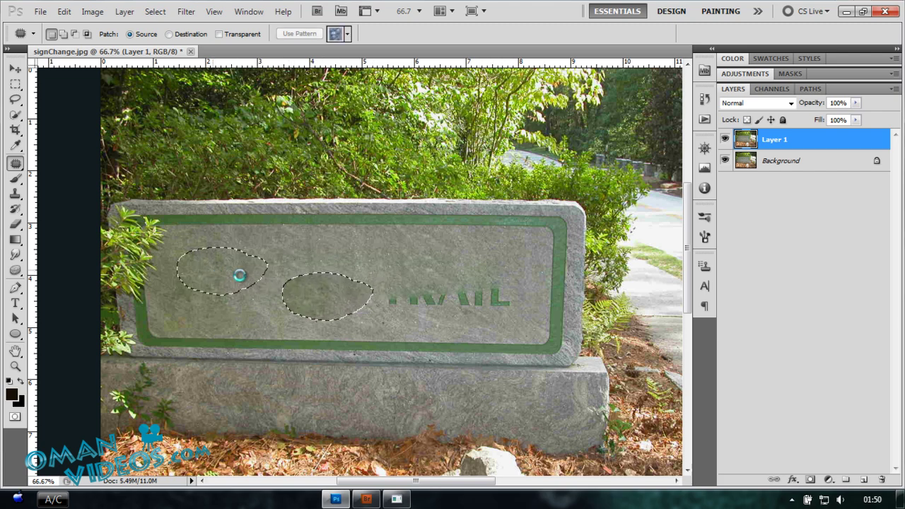
{"action": "key", "text": "ctrl+d"}
Patch the remaining fragments of the word TRAIL with clean stone texture.
{"action": "mouse_move", "coordinate": [449, 304]}
{"action": "left_mouse_down"}
{"action": "mouse_move", "coordinate": [372, 273]}
{"action": "mouse_move", "coordinate": [526, 305]}
{"action": "mouse_move", "coordinate": [500, 277]}
{"action": "mouse_move", "coordinate": [401, 327]}
{"action": "mouse_move", "coordinate": [372, 320]}
{"action": "left_mouse_up"}
{"action": "key", "text": "ctrl+d"}
{"action": "key", "text": "ctrl+d"}
{"action": "left_click_drag", "start_coordinate": [433, 283], "coordinate": [433, 292]}
{"action": "mouse_move", "coordinate": [442, 299]}
{"action": "left_mouse_down"}
{"action": "mouse_move", "coordinate": [368, 289]}
{"action": "mouse_move", "coordinate": [404, 324]}
{"action": "left_mouse_up"}
Patch the uneven spots in the middle and left part of the blank sign face to even out the stone.
{"action": "key", "text": "ctrl+d"}
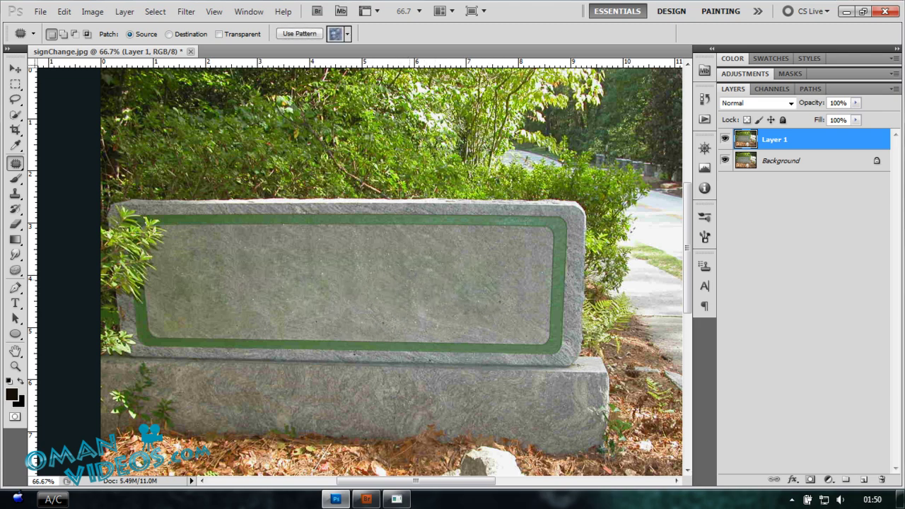
{"action": "left_click_drag", "start_coordinate": [417, 278], "coordinate": [502, 286]}
{"action": "key", "text": "ctrl+d"}
{"action": "left_click_drag", "start_coordinate": [289, 293], "coordinate": [290, 281]}
{"action": "left_click_drag", "start_coordinate": [290, 282], "coordinate": [432, 279]}
{"action": "key", "text": "ctrl+d"}
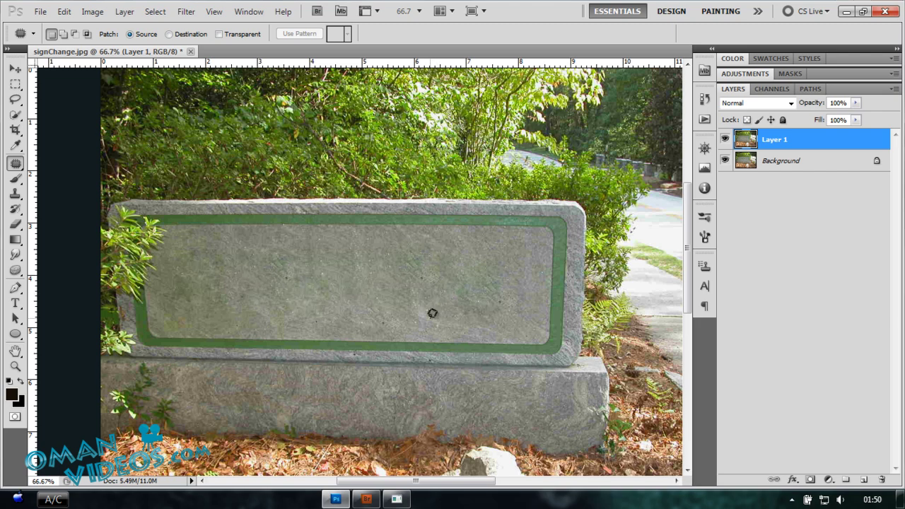
Lower the opacity of Layer 1 to 63% so the original lettering serves as a guide.
{"action": "key", "text": "v"}
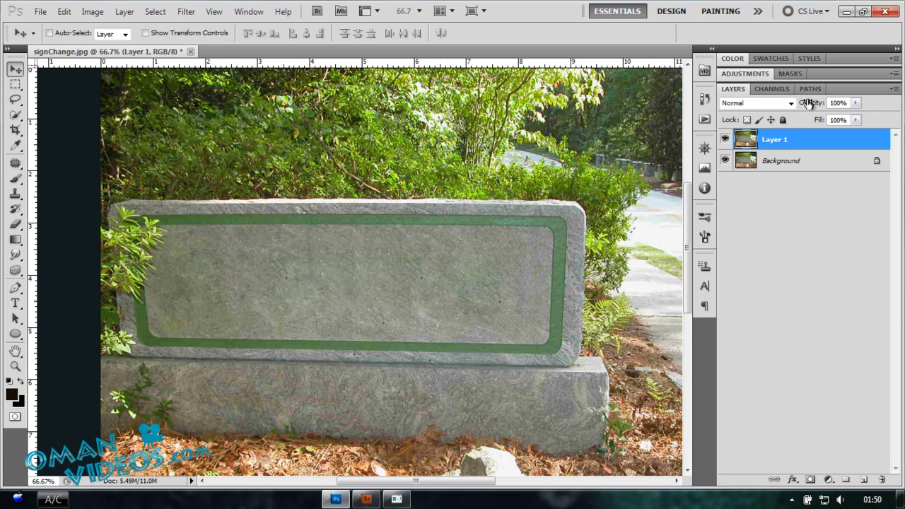
{"action": "left_click_drag", "start_coordinate": [812, 105], "coordinate": [791, 107]}
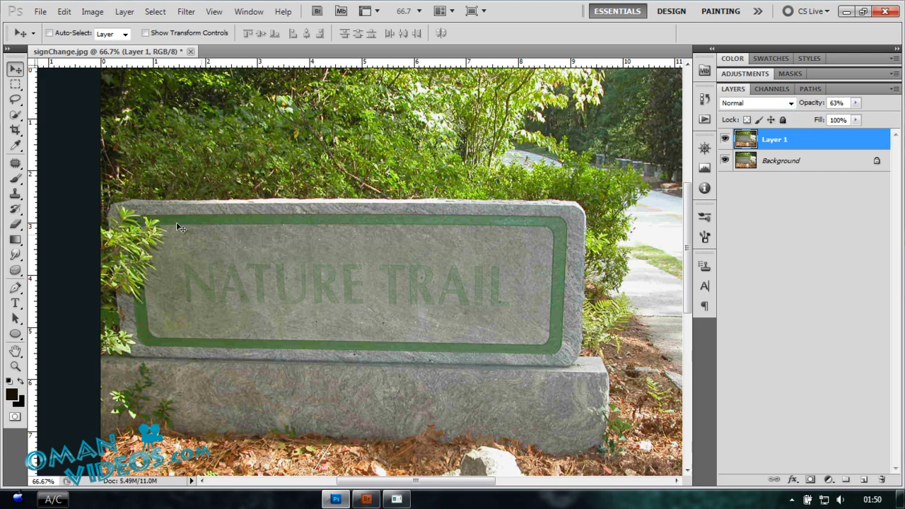
Add the text DANGEROUS PARK on the sign in the Times Roman font.
{"action": "left_click", "coordinate": [15, 302]}
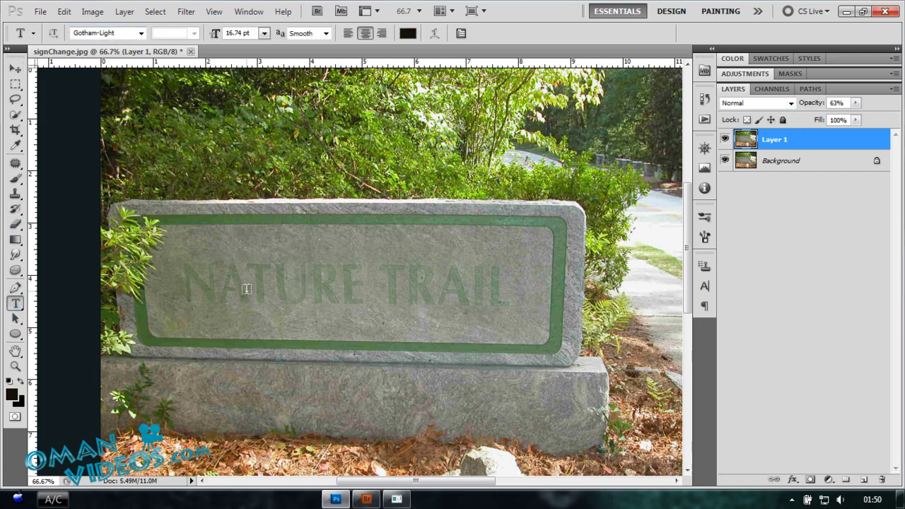
{"action": "left_click", "coordinate": [108, 33]}
{"action": "type", "text": "Times"}
{"action": "key", "text": "Return"}
{"action": "left_click", "coordinate": [214, 271]}
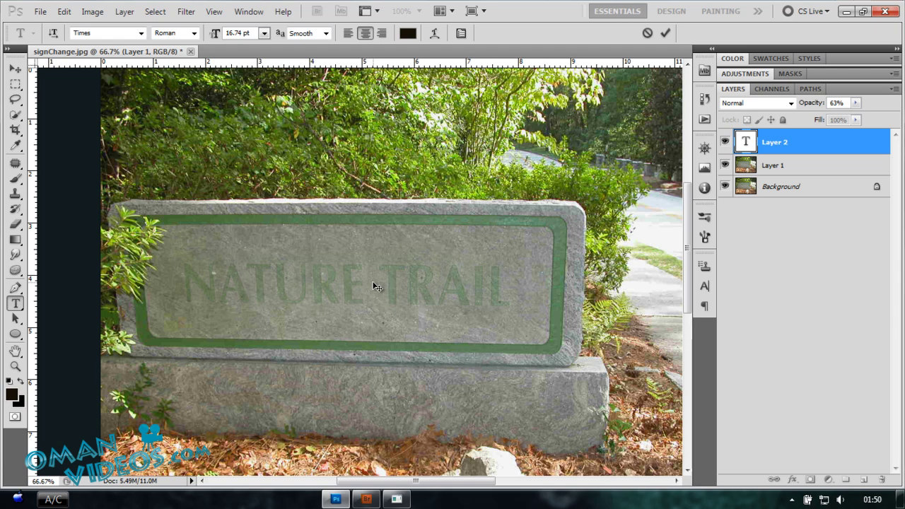
{"action": "type", "text": "DAN"}
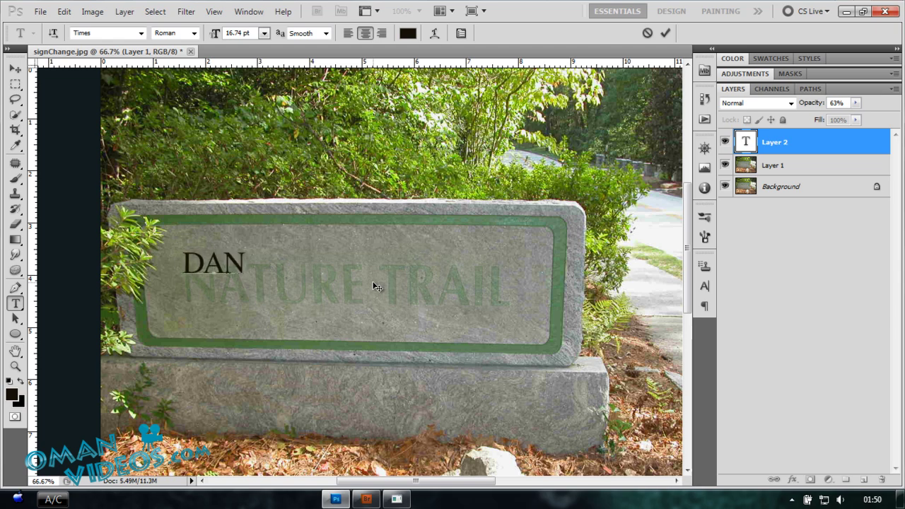
{"action": "type", "text": "GEROUS PARK"}
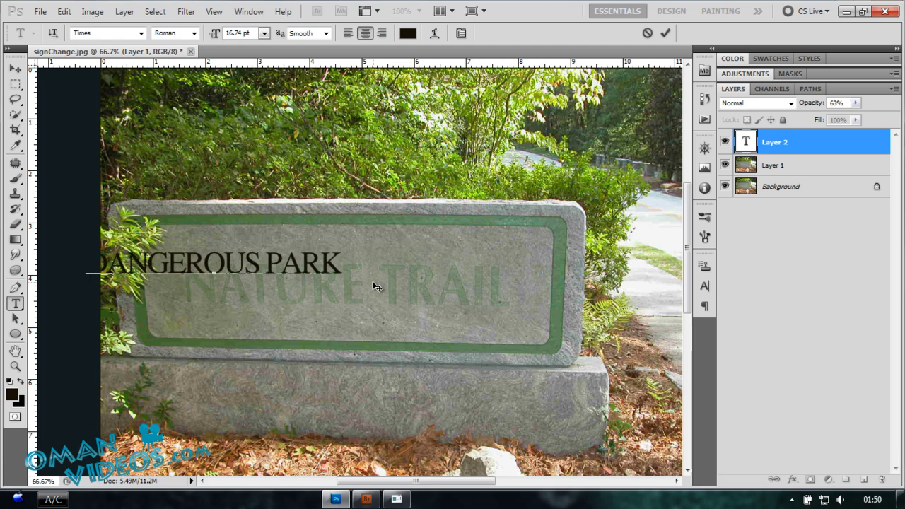
{"action": "key", "text": "ctrl+Return"}
Move the DANGEROUS PARK text above the old lettering and set its font size to 12.74 pt.
{"action": "left_click_drag", "start_coordinate": [256, 260], "coordinate": [390, 242]}
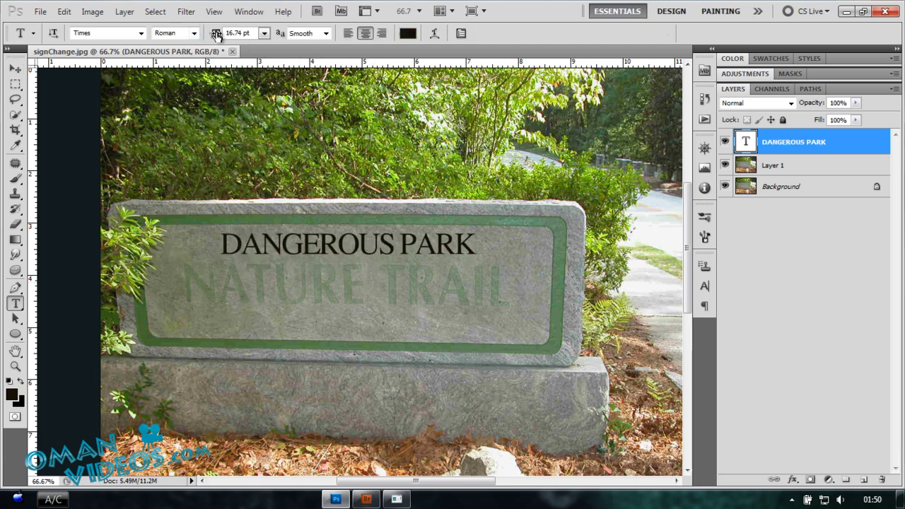
{"action": "mouse_move", "coordinate": [220, 35]}
{"action": "left_mouse_down"}
{"action": "mouse_move", "coordinate": [228, 39]}
{"action": "mouse_move", "coordinate": [204, 38]}
{"action": "left_mouse_up"}
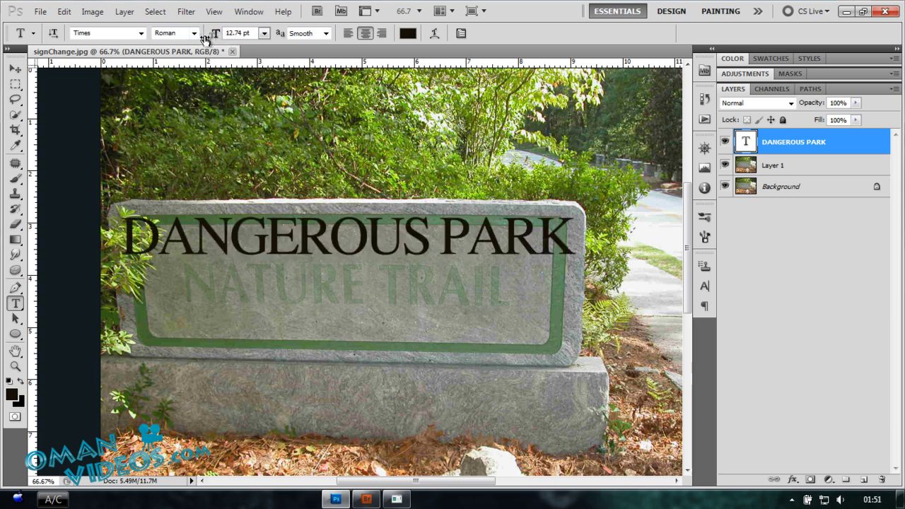
{"action": "left_click", "coordinate": [15, 69]}
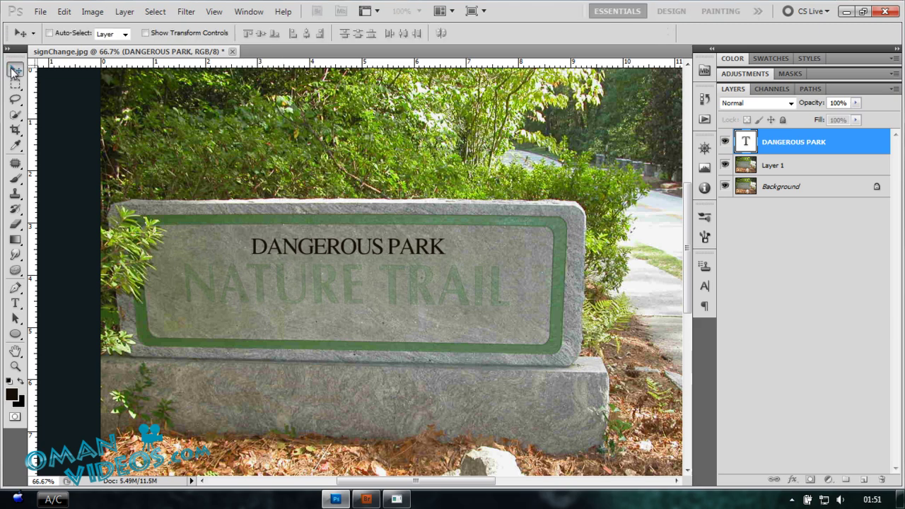
Set the DANGEROUS PARK text to 20.74 pt Bold and add an extra space between the two words.
{"action": "key", "text": "t"}
{"action": "left_click_drag", "start_coordinate": [213, 36], "coordinate": [217, 35]}
{"action": "left_click", "coordinate": [194, 33]}
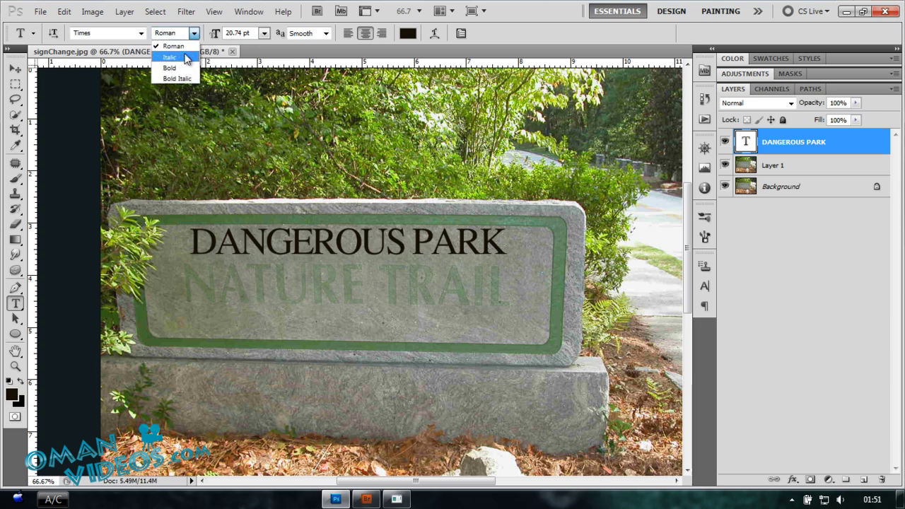
{"action": "left_click", "coordinate": [180, 69]}
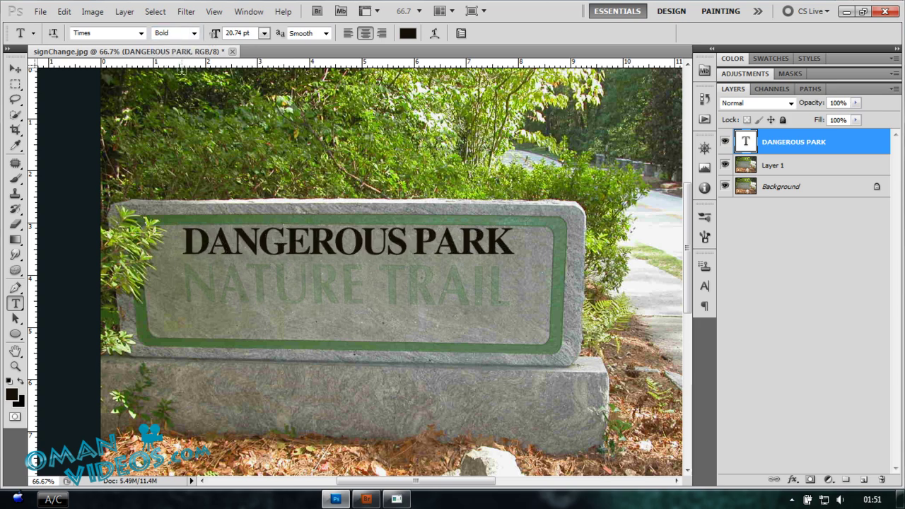
{"action": "left_click", "coordinate": [416, 243]}
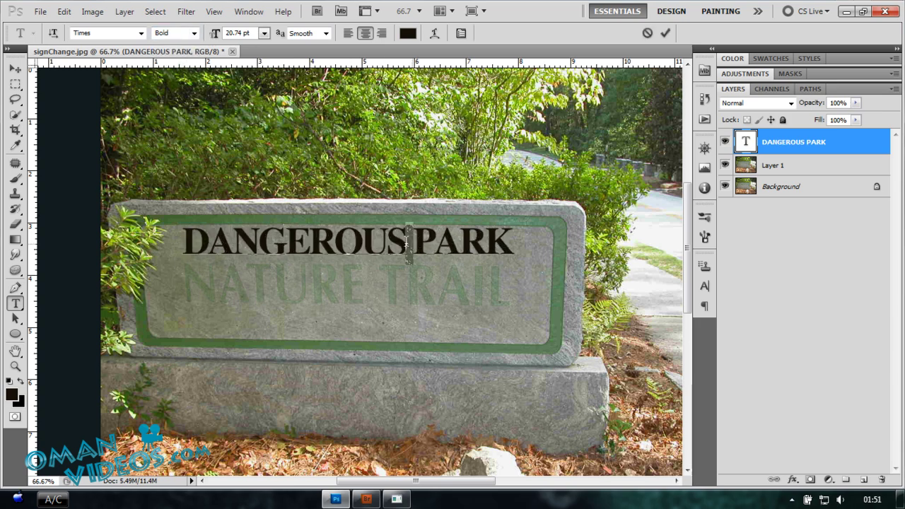
Move the DANGEROUS PARK text down over the old lettering and restore Layer 1 to full opacity.
{"action": "left_click", "coordinate": [14, 70]}
{"action": "left_click_drag", "start_coordinate": [448, 269], "coordinate": [447, 312]}
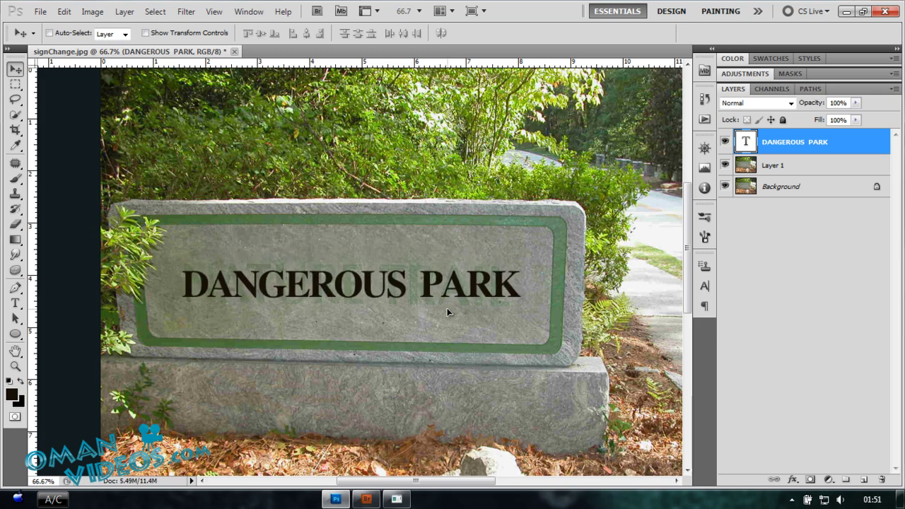
{"action": "key", "text": "ctrl+space"}
{"action": "left_click", "coordinate": [389, 295]}
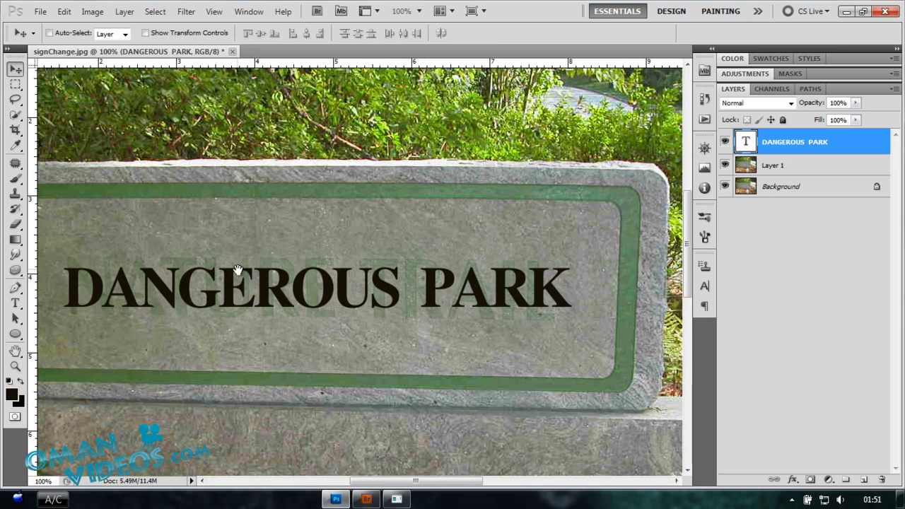
{"action": "left_click_drag", "start_coordinate": [237, 269], "coordinate": [280, 270]}
{"action": "left_click", "coordinate": [790, 170]}
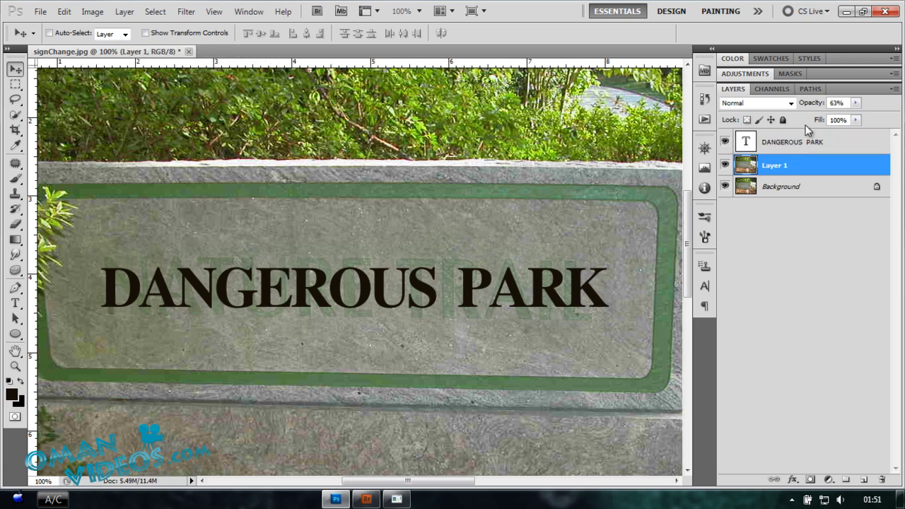
Add a Gradient Overlay to the DANGEROUS PARK layer and sample the green of the sign's lower border for the gradient's start stop.
{"action": "left_click", "coordinate": [857, 145]}
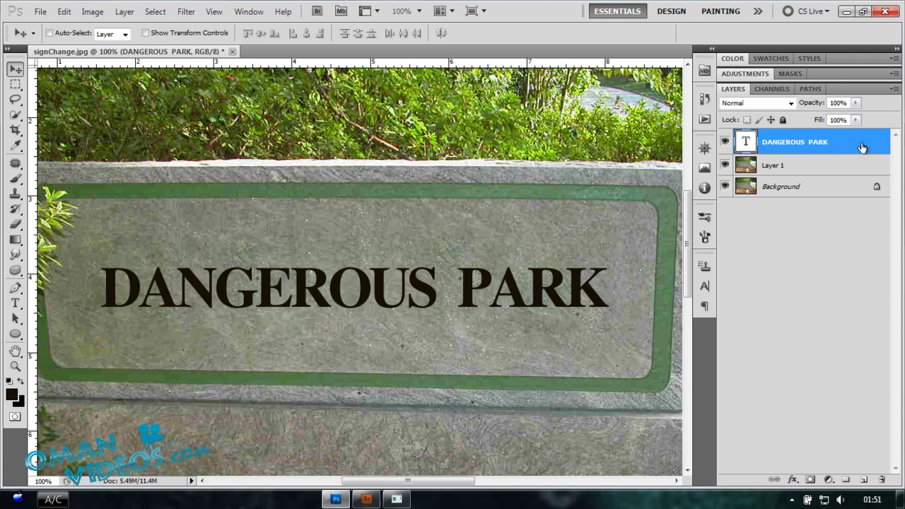
{"action": "double_click", "coordinate": [873, 144]}
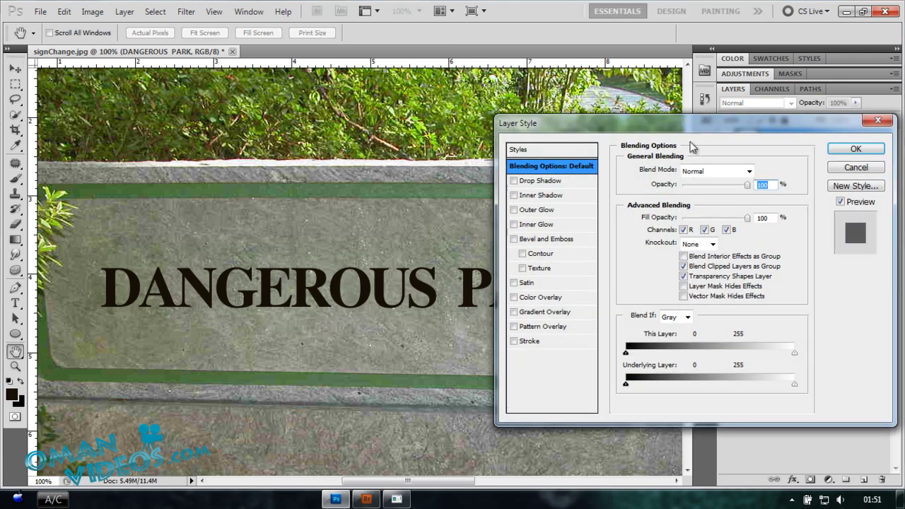
{"action": "left_click_drag", "start_coordinate": [736, 135], "coordinate": [435, 138]}
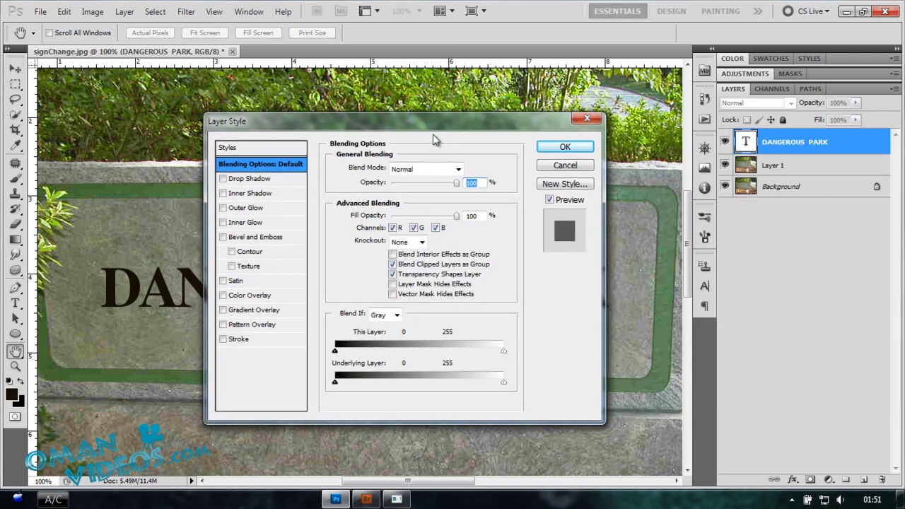
{"action": "left_click", "coordinate": [263, 314]}
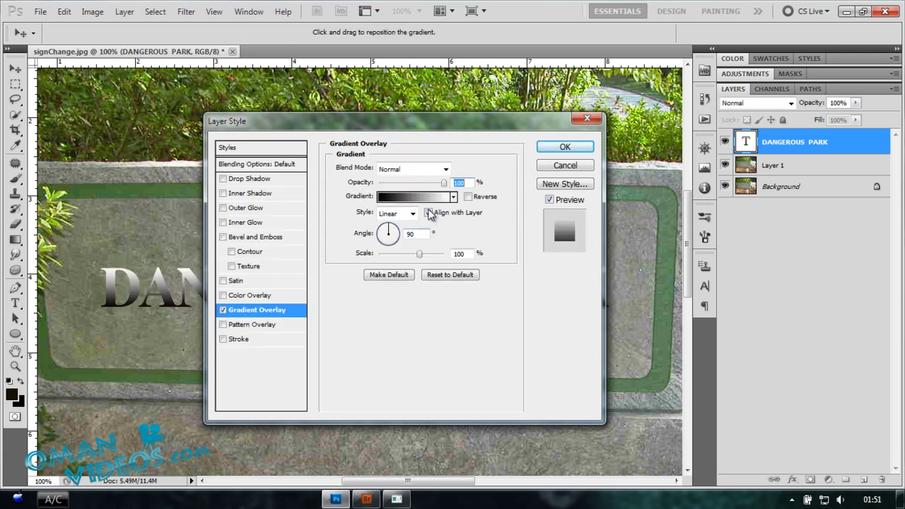
{"action": "left_click", "coordinate": [453, 198]}
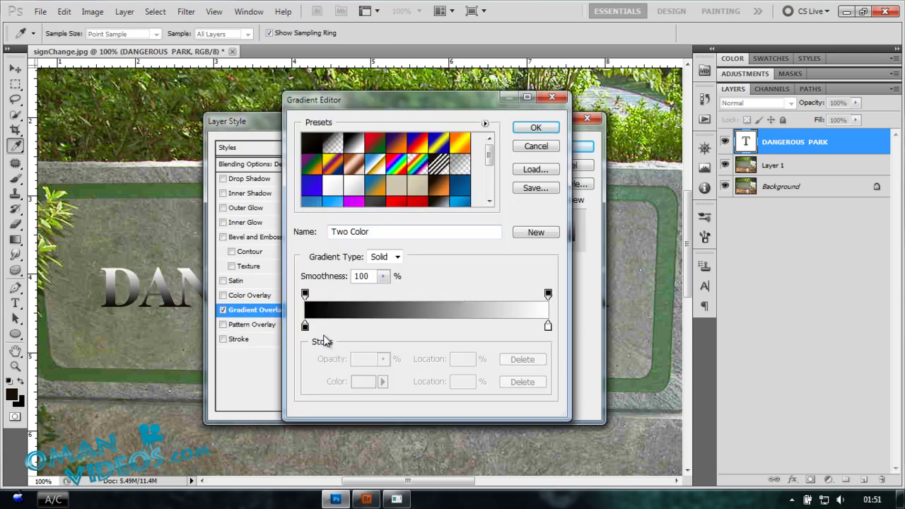
{"action": "left_click", "coordinate": [306, 326]}
{"action": "double_click", "coordinate": [305, 327]}
{"action": "left_click", "coordinate": [160, 367]}
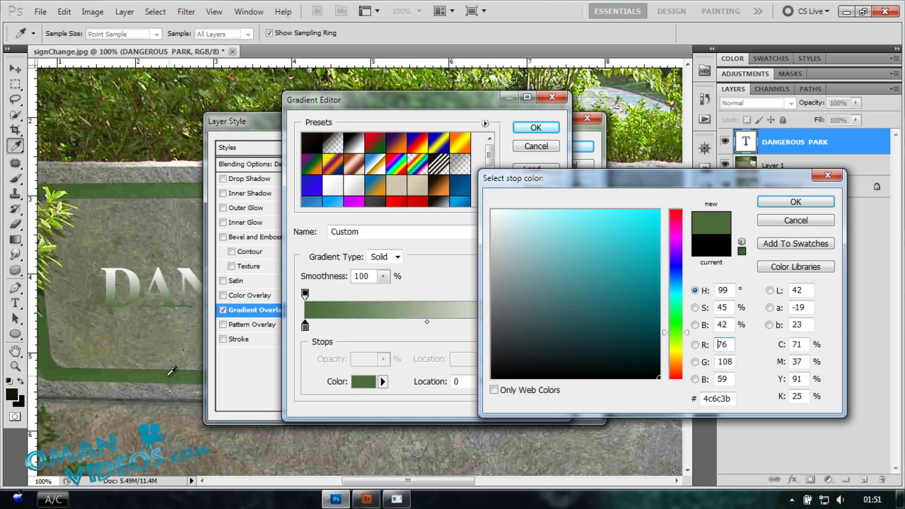
Set the gradient's end stop to a lighter green sampled from the upper corner of the sign's border and apply the overlay.
{"action": "left_click", "coordinate": [548, 325]}
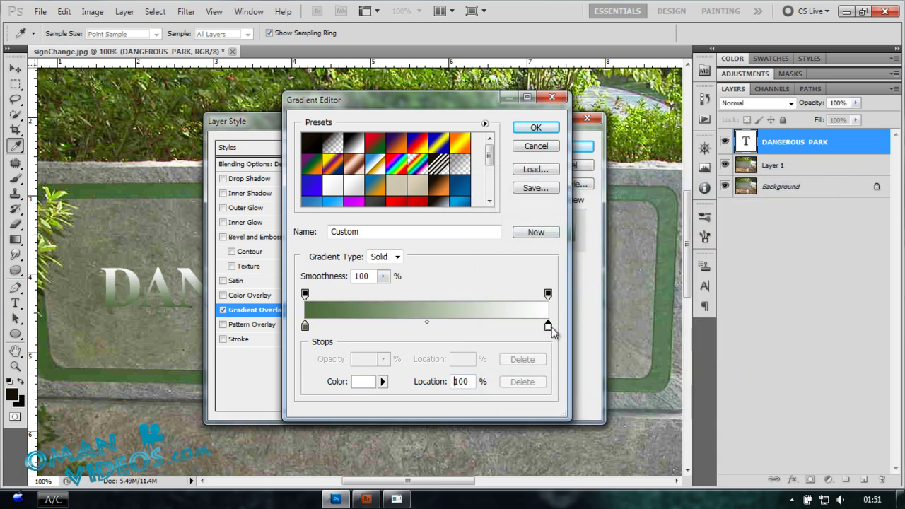
{"action": "double_click", "coordinate": [548, 326]}
{"action": "left_click_drag", "start_coordinate": [669, 188], "coordinate": [624, 238]}
{"action": "left_click", "coordinate": [651, 205]}
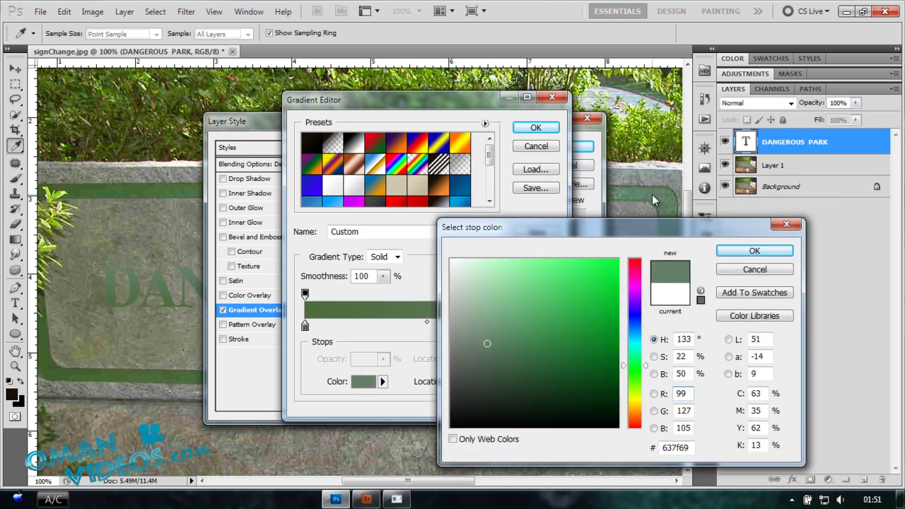
{"action": "left_click", "coordinate": [660, 197]}
{"action": "left_click_drag", "start_coordinate": [666, 205], "coordinate": [664, 196]}
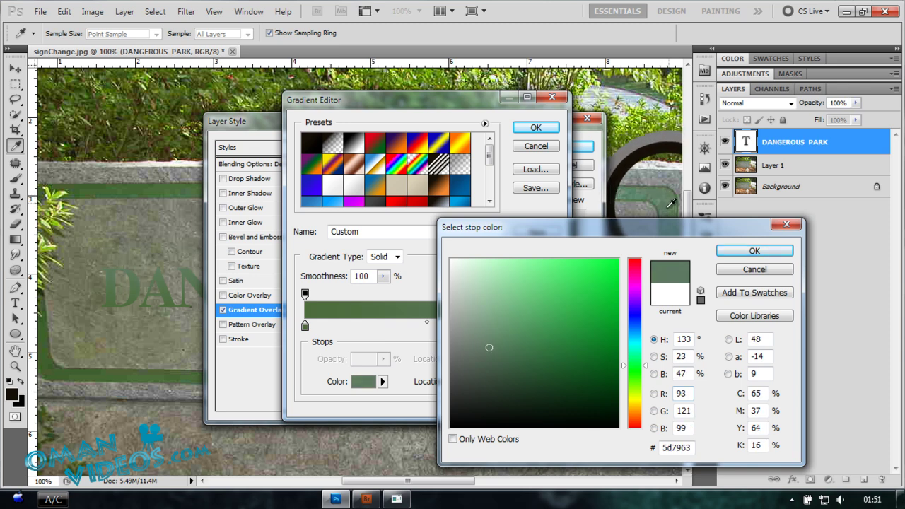
{"action": "left_click_drag", "start_coordinate": [669, 207], "coordinate": [662, 191]}
{"action": "left_click", "coordinate": [751, 252]}
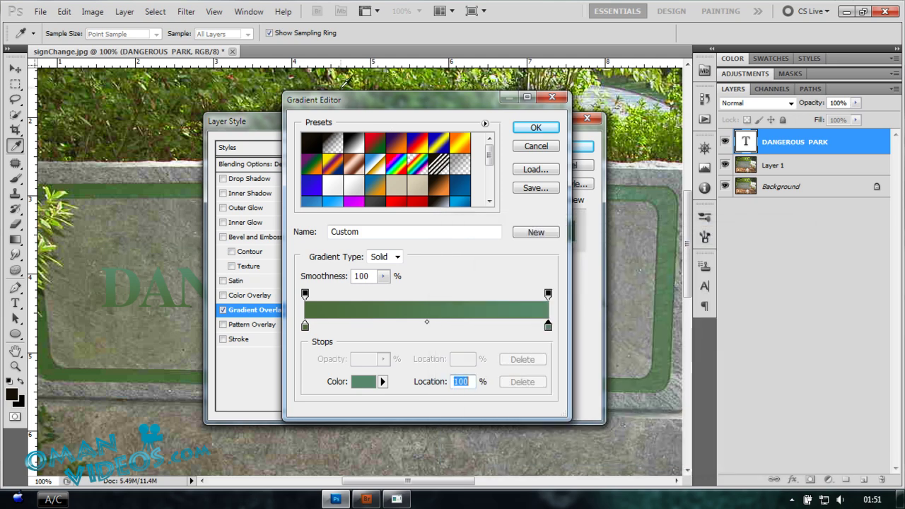
{"action": "left_click", "coordinate": [551, 130]}
{"action": "left_click", "coordinate": [581, 146]}
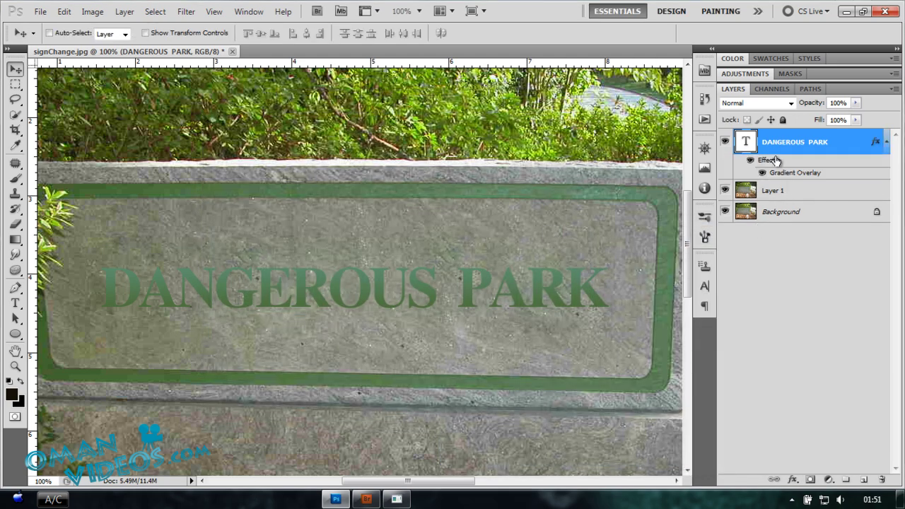
Hide Layer 1 and move the DANGEROUS PARK text just above the original NATURE TRAIL lettering for comparison.
{"action": "left_click", "coordinate": [776, 196]}
{"action": "left_click", "coordinate": [724, 190]}
{"action": "left_click", "coordinate": [794, 157]}
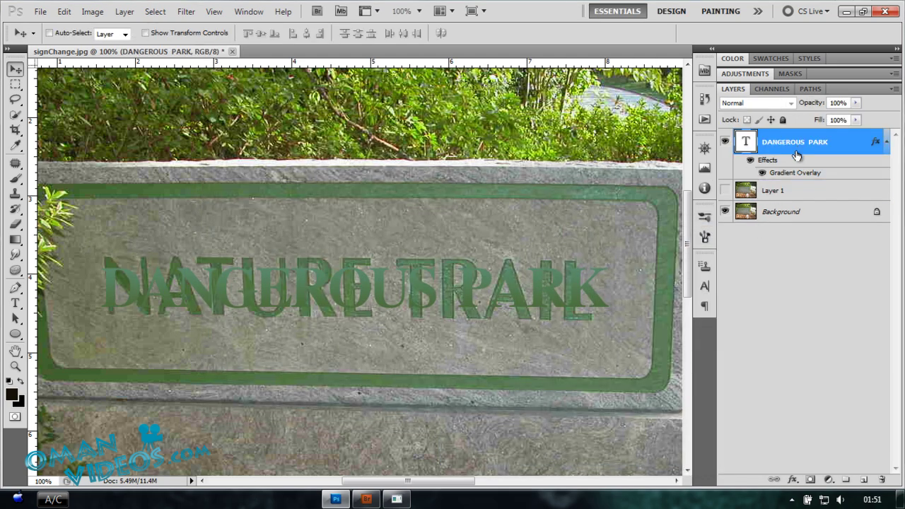
{"action": "left_click", "coordinate": [776, 191]}
{"action": "left_click", "coordinate": [777, 145]}
{"action": "left_click_drag", "start_coordinate": [445, 284], "coordinate": [438, 230]}
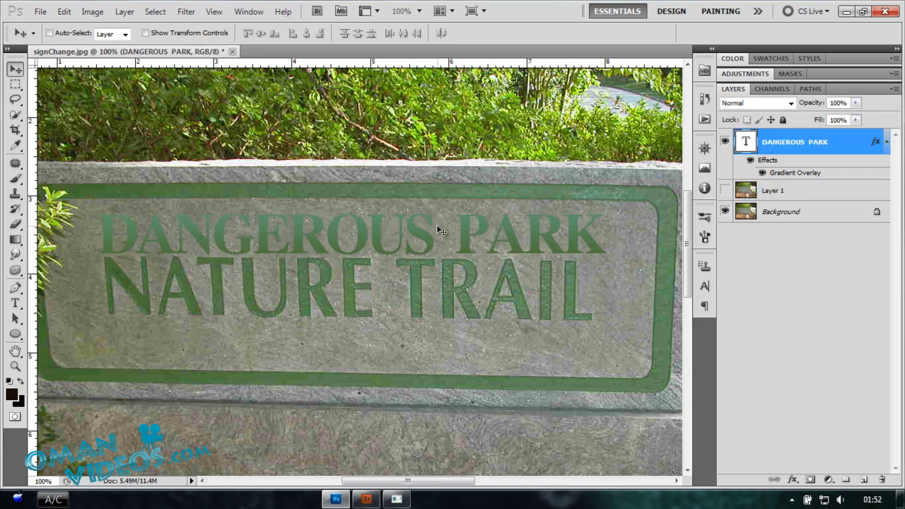
Change the end stop of the text's Gradient Overlay to the darker green #4c6c3b sampled from the original NATURE lettering.
{"action": "double_click", "coordinate": [862, 152]}
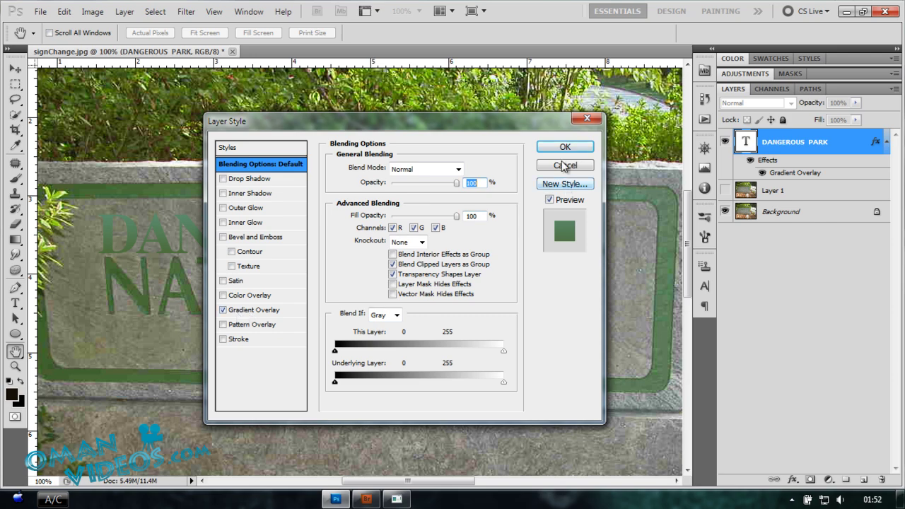
{"action": "left_click", "coordinate": [565, 147]}
{"action": "key", "text": "z"}
{"action": "left_click_drag", "start_coordinate": [381, 382], "coordinate": [382, 382]}
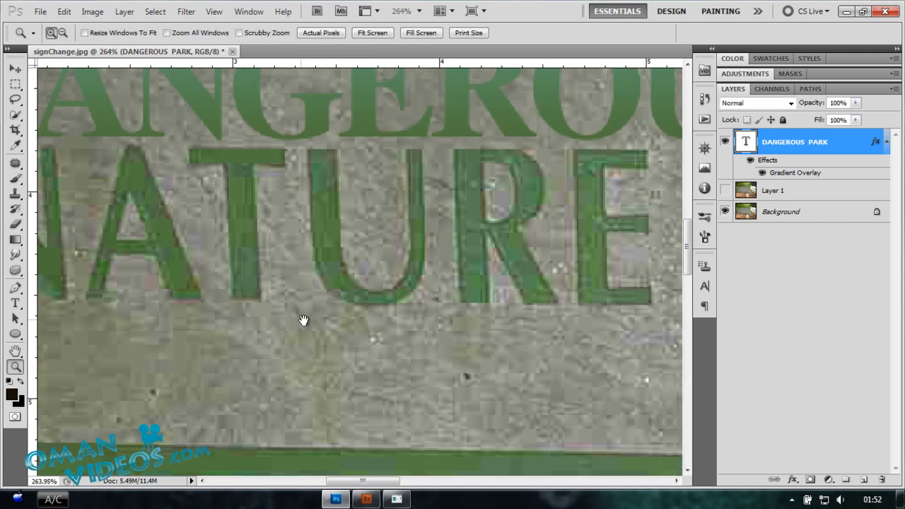
{"action": "key", "text": "v"}
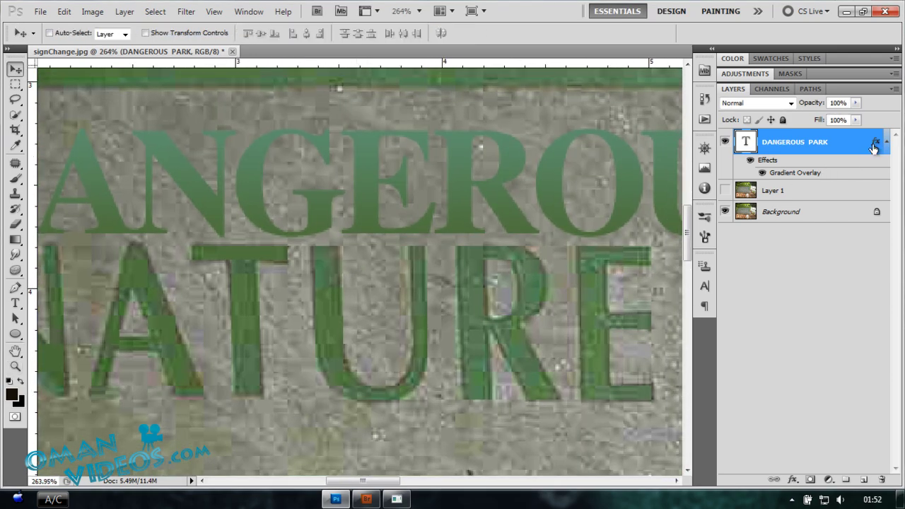
{"action": "double_click", "coordinate": [874, 145]}
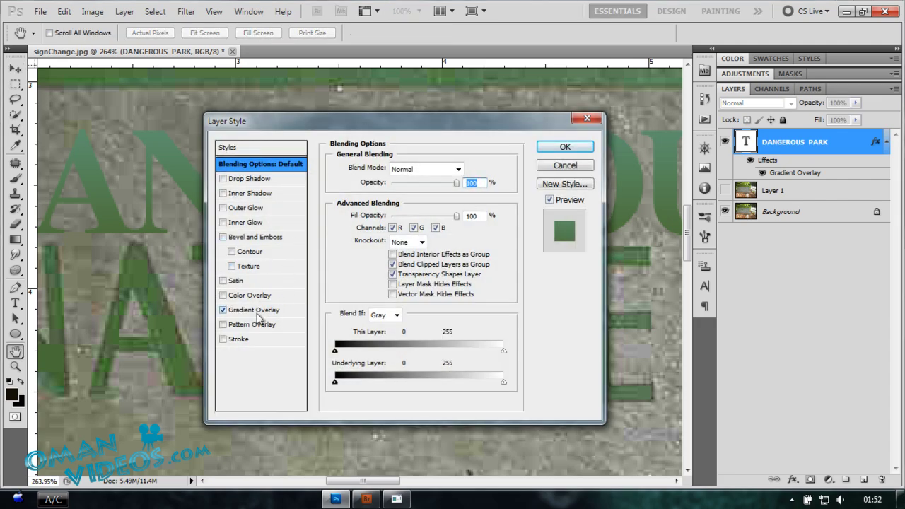
{"action": "left_click", "coordinate": [256, 311]}
{"action": "left_click", "coordinate": [427, 210]}
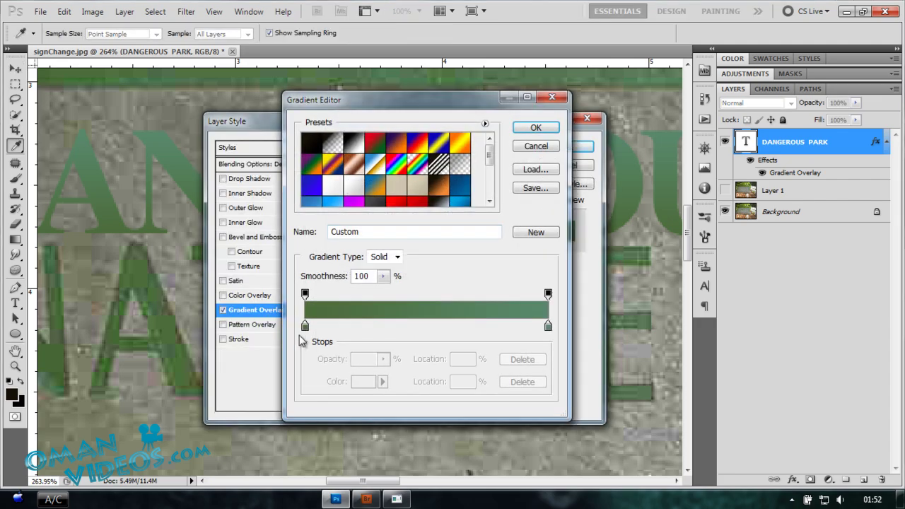
{"action": "double_click", "coordinate": [305, 326]}
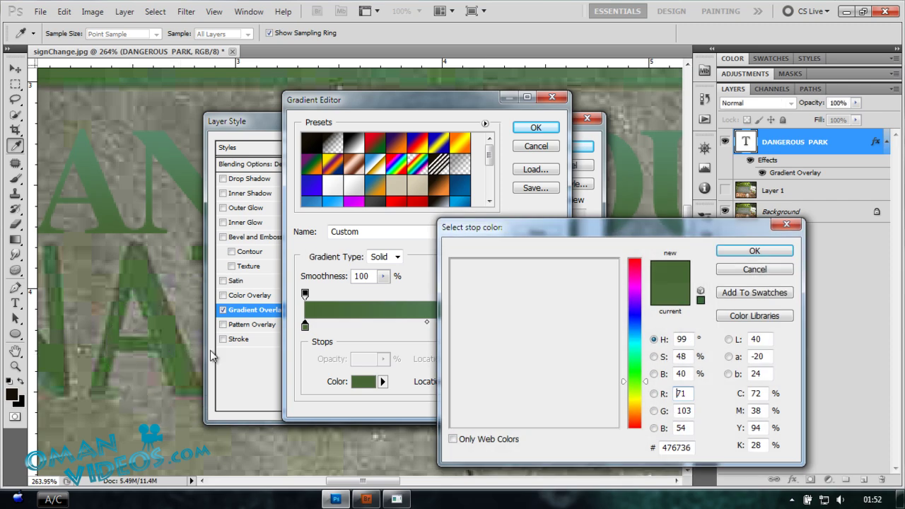
{"action": "left_click", "coordinate": [753, 251]}
{"action": "double_click", "coordinate": [548, 325]}
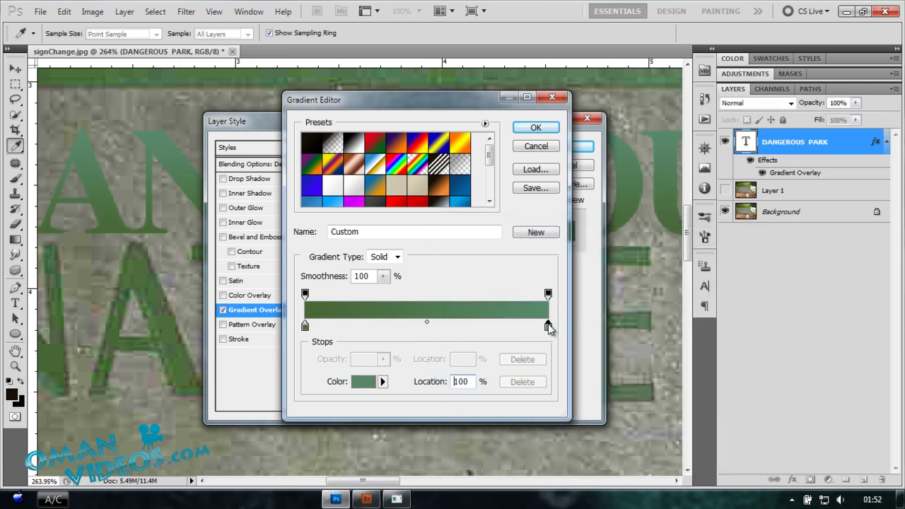
{"action": "left_click", "coordinate": [91, 283]}
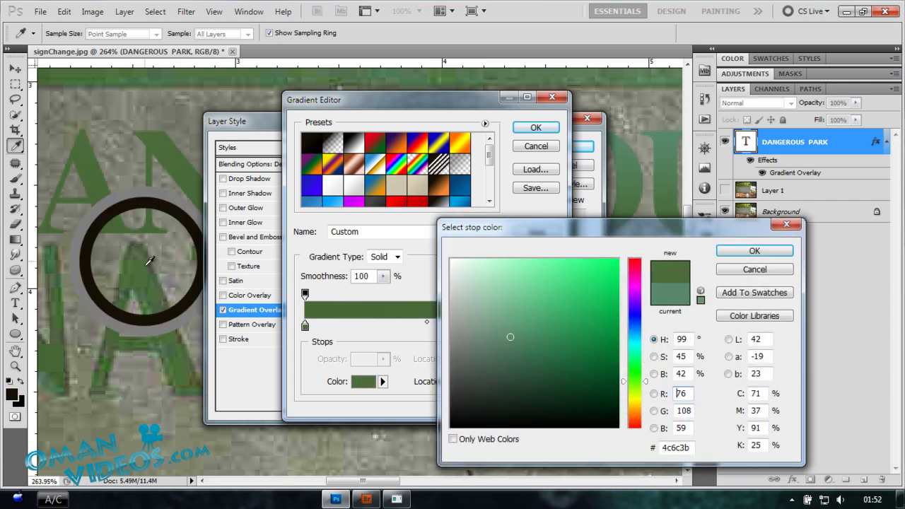
{"action": "left_click", "coordinate": [751, 251]}
{"action": "left_click", "coordinate": [536, 127]}
{"action": "left_click", "coordinate": [569, 146]}
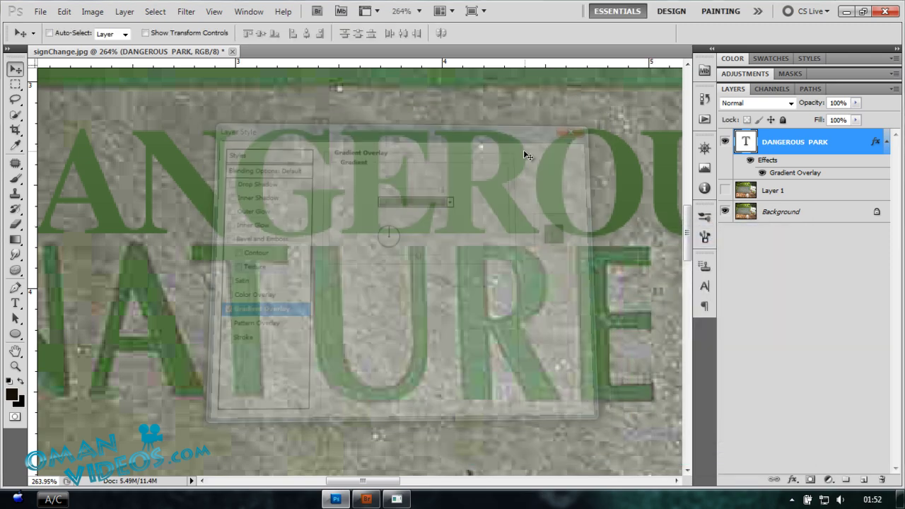
Move the DANGEROUS PARK text back down over the NATURE TRAIL lettering, roughly aligning their starting edges.
{"action": "key", "text": "ctrl+1"}
{"action": "left_click_drag", "start_coordinate": [495, 255], "coordinate": [399, 249]}
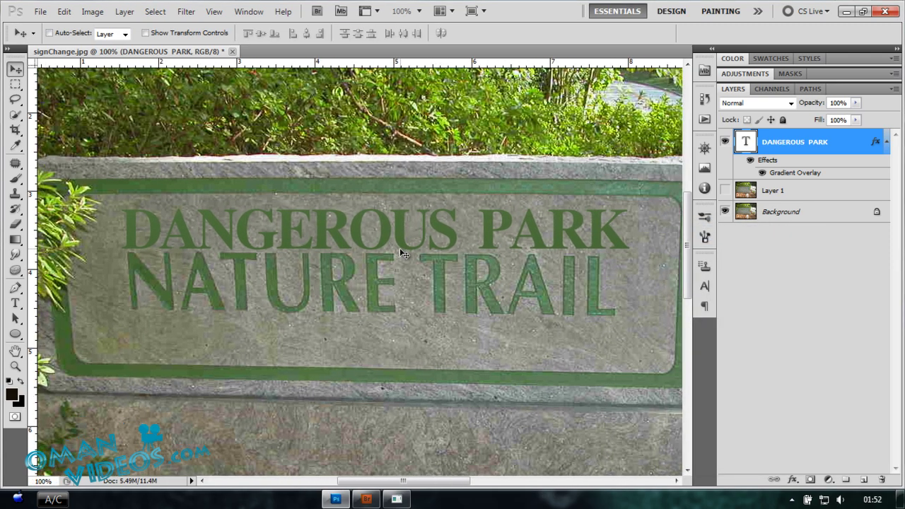
{"action": "left_click_drag", "start_coordinate": [471, 244], "coordinate": [477, 287]}
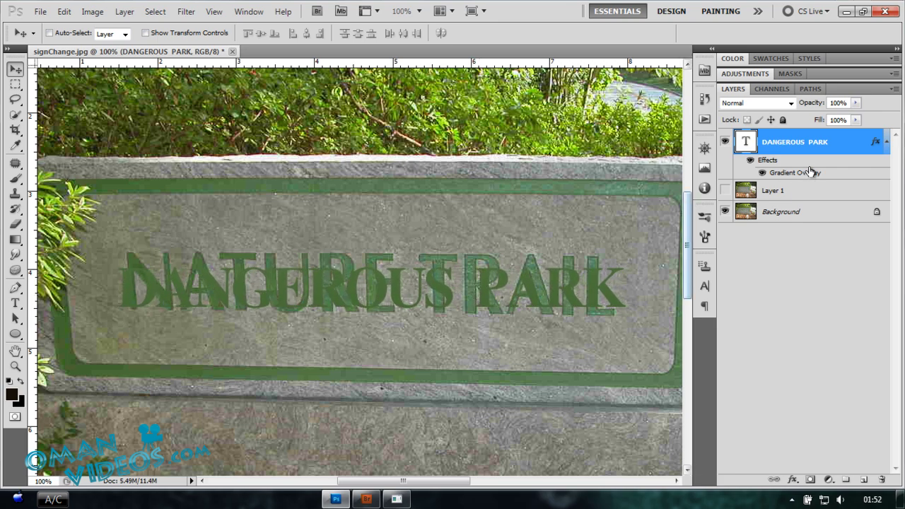
{"action": "left_click_drag", "start_coordinate": [363, 304], "coordinate": [370, 303]}
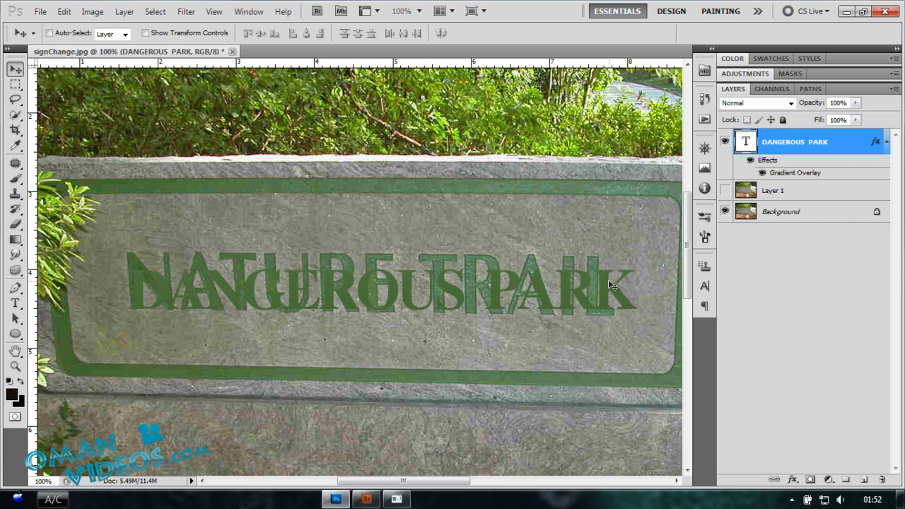
Scale the DANGEROUS PARK text proportionally to 107.33% and nudge it slightly up and left over the NATURE TRAIL lettering.
{"action": "left_click_drag", "start_coordinate": [577, 232], "coordinate": [517, 242]}
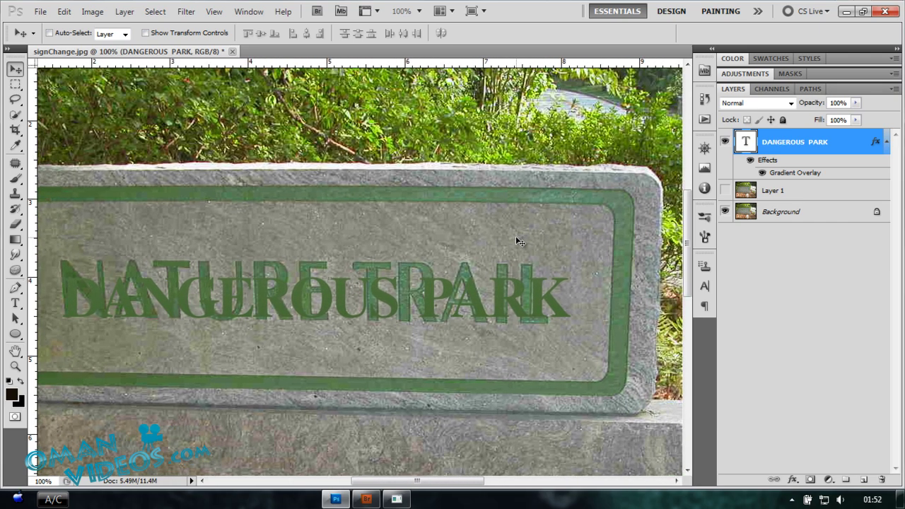
{"action": "key", "text": "ctrl+t"}
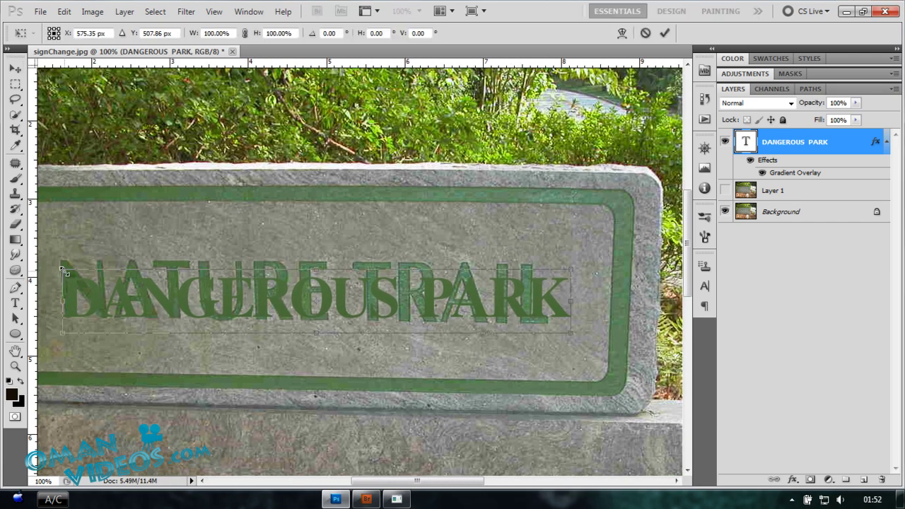
{"action": "left_click_drag", "start_coordinate": [62, 270], "coordinate": [35, 263]}
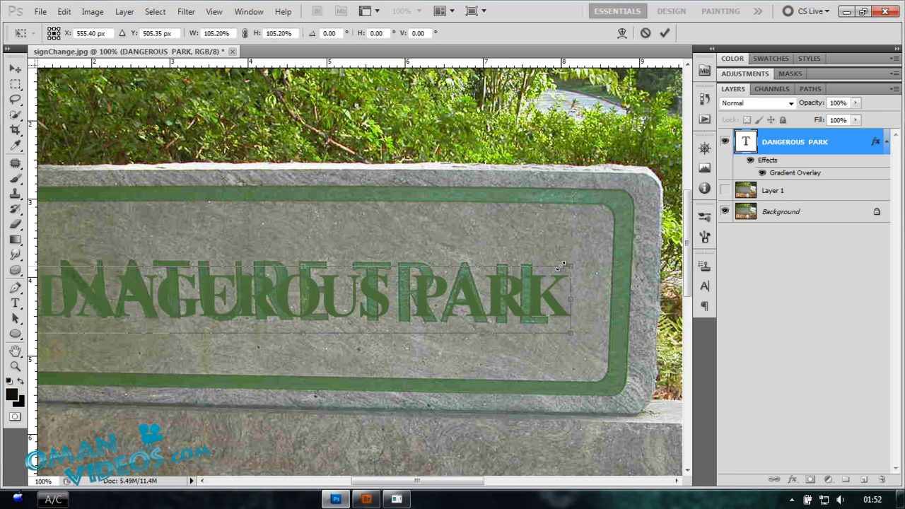
{"action": "mouse_move", "coordinate": [561, 266]}
{"action": "left_mouse_down"}
{"action": "mouse_move", "coordinate": [587, 261]}
{"action": "mouse_move", "coordinate": [576, 263]}
{"action": "left_mouse_up"}
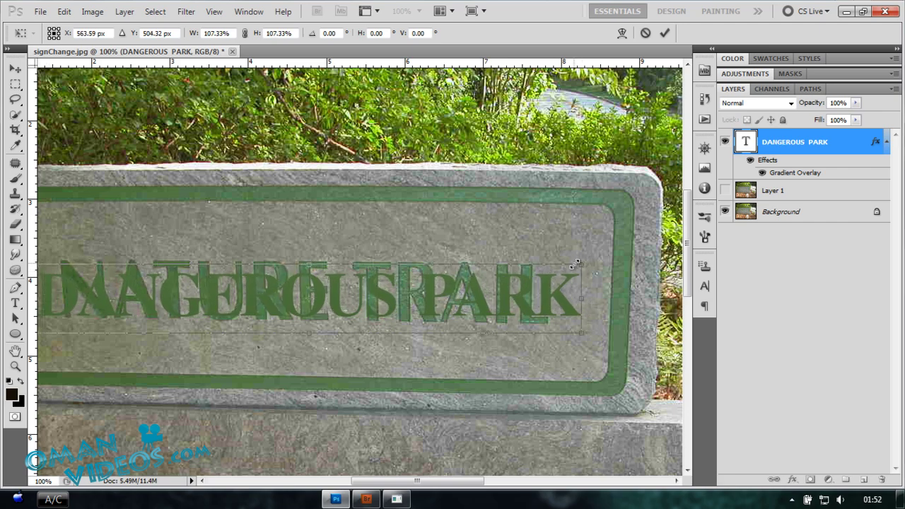
{"action": "left_click_drag", "start_coordinate": [361, 256], "coordinate": [401, 253]}
{"action": "left_click_drag", "start_coordinate": [356, 284], "coordinate": [353, 281]}
{"action": "right_click", "coordinate": [550, 286]}
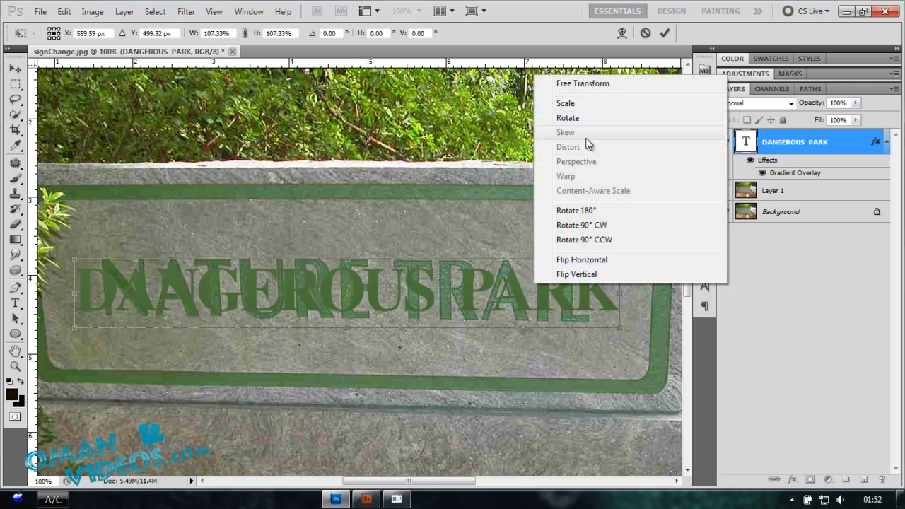
{"action": "left_click", "coordinate": [523, 30]}
{"action": "key", "text": "Return"}
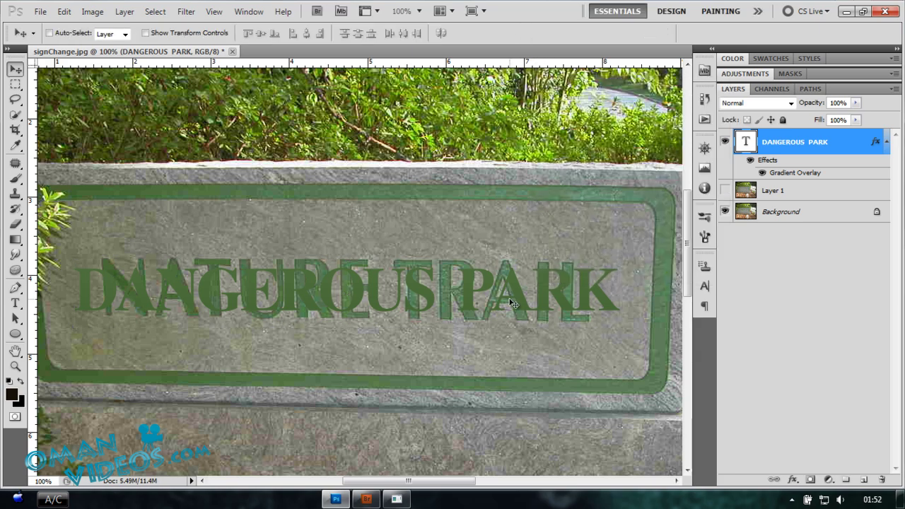
Duplicate the DANGEROUS PARK text layer, hide the original, and convert the copy to a smart object.
{"action": "left_click", "coordinate": [885, 143]}
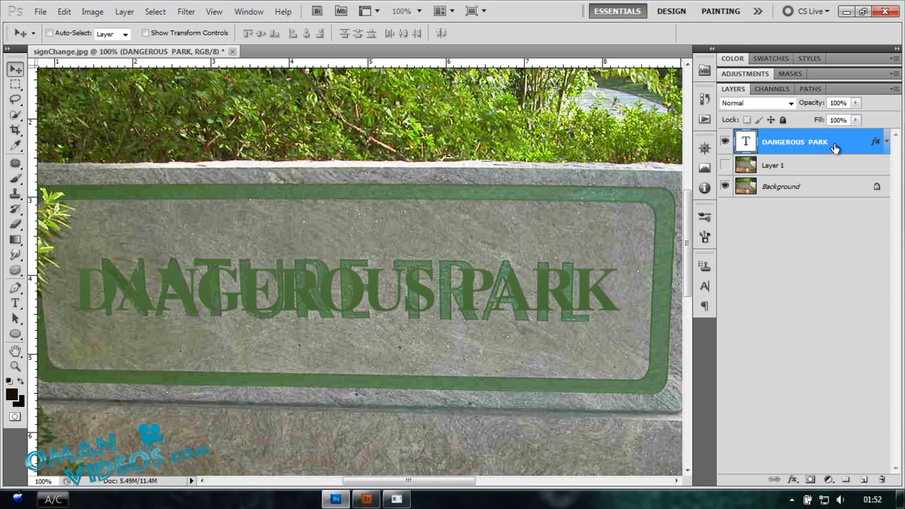
{"action": "key", "text": "ctrl+j"}
{"action": "left_click", "coordinate": [804, 176]}
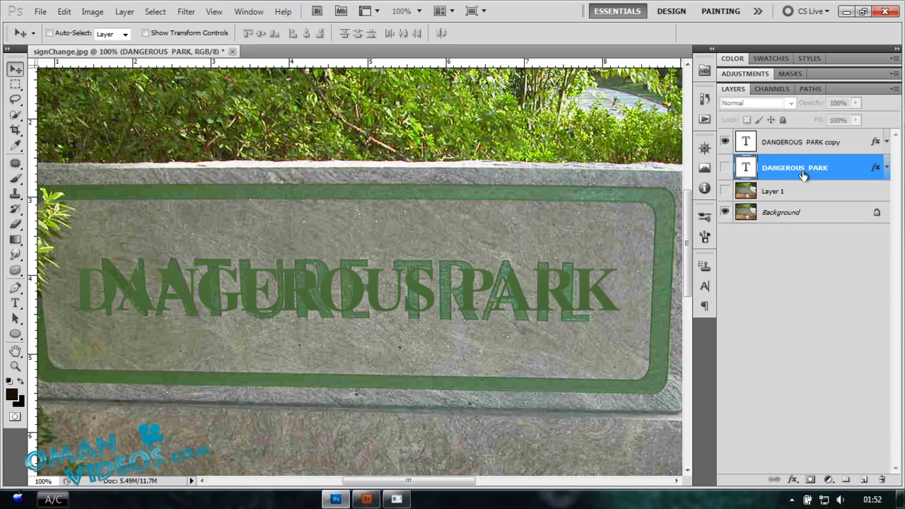
{"action": "left_click", "coordinate": [855, 145]}
{"action": "left_click", "coordinate": [187, 13]}
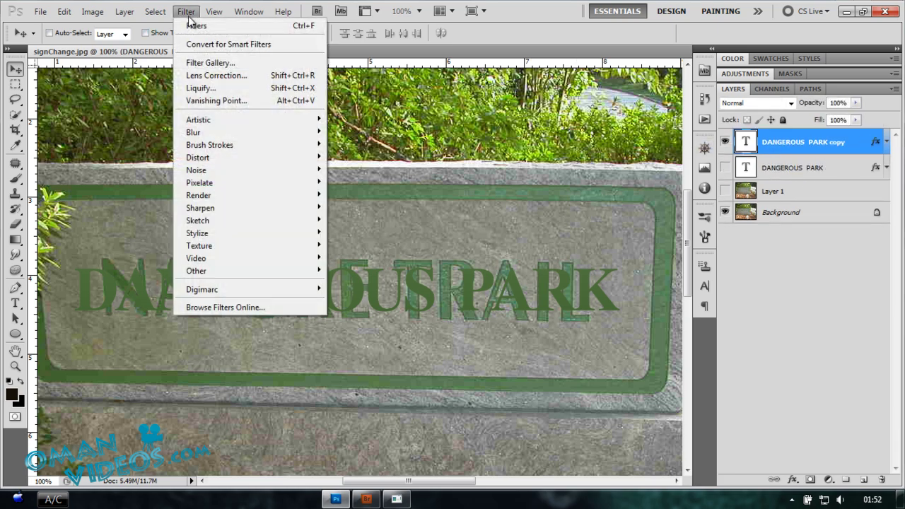
{"action": "left_click", "coordinate": [216, 44]}
{"action": "left_click", "coordinate": [444, 198]}
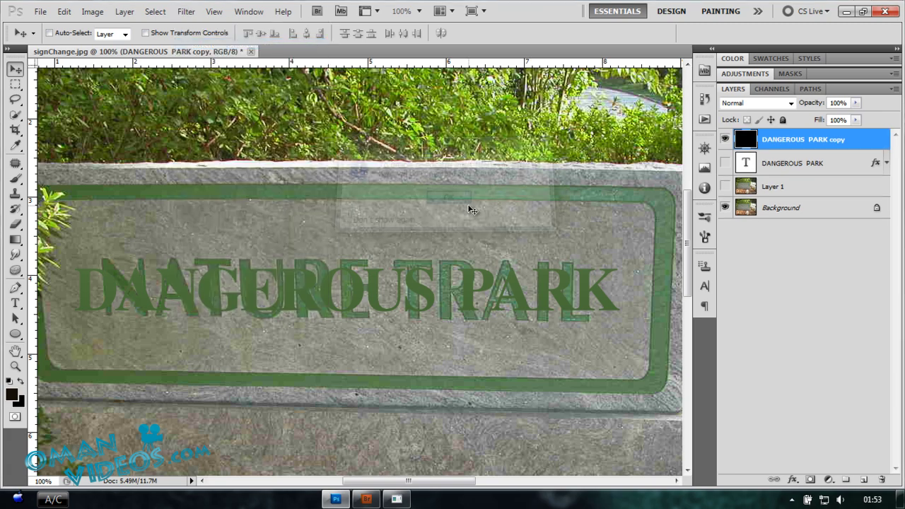
Try a Perspective transform on the lower edge of the DANGEROUS PARK copy and undo it.
{"action": "key", "text": "ctrl+t"}
{"action": "right_click", "coordinate": [471, 291]}
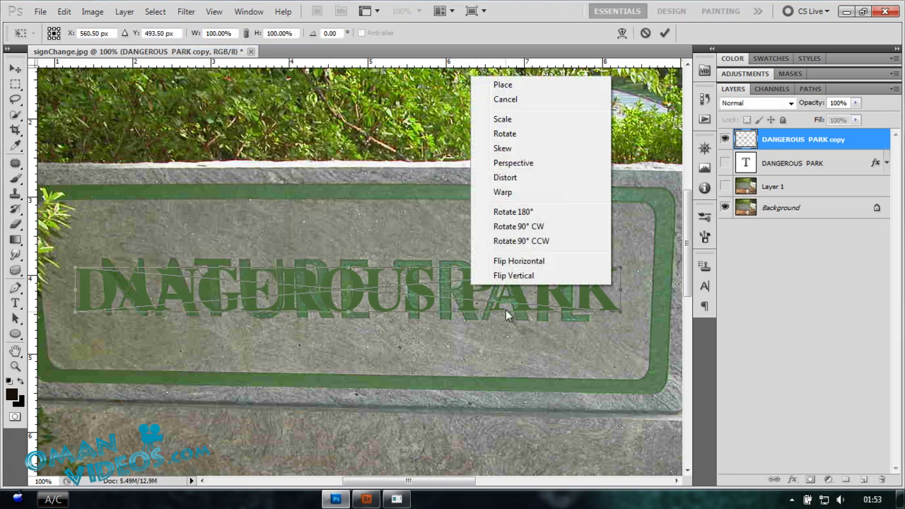
{"action": "left_click", "coordinate": [525, 168]}
{"action": "left_click_drag", "start_coordinate": [621, 311], "coordinate": [588, 316]}
{"action": "key", "text": "ctrl+z"}
Skew the corners of the DANGEROUS PARK copy inward until its right end matches the end of TRAIL, giving a 94.65% width.
{"action": "right_click", "coordinate": [464, 303]}
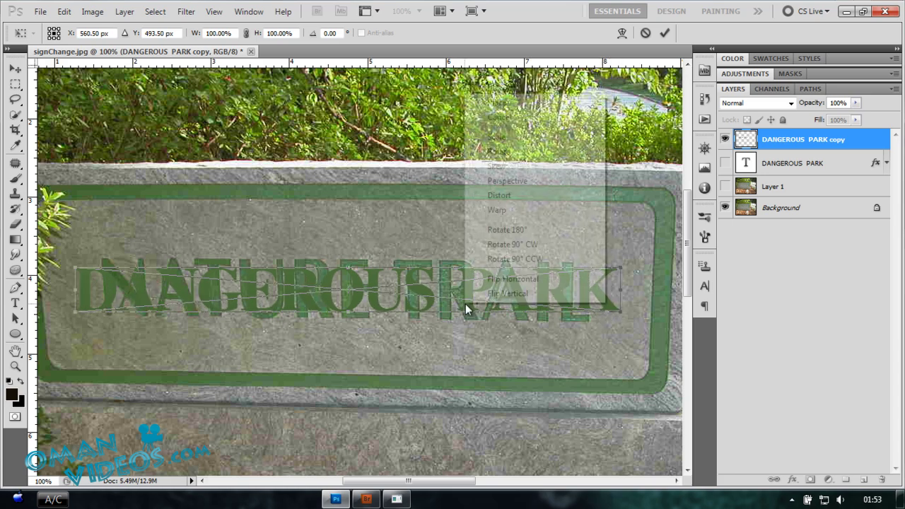
{"action": "left_click", "coordinate": [499, 167]}
{"action": "left_click_drag", "start_coordinate": [620, 315], "coordinate": [590, 326]}
{"action": "left_click_drag", "start_coordinate": [479, 319], "coordinate": [472, 326]}
{"action": "left_click_drag", "start_coordinate": [621, 271], "coordinate": [593, 268]}
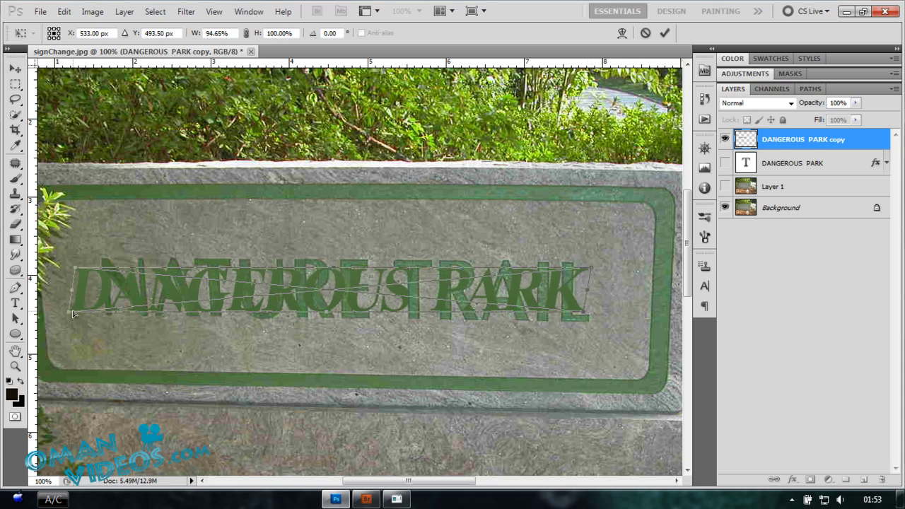
{"action": "left_click_drag", "start_coordinate": [72, 312], "coordinate": [74, 313]}
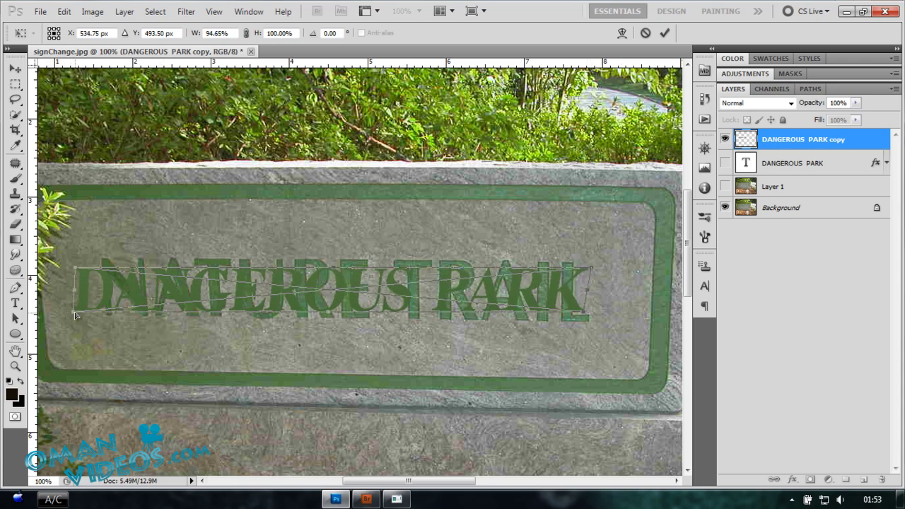
Distort the right-hand corners of the DANGEROUS PARK copy to follow the sign's perspective, and apply the transform at 93.44% width and 113.46% height.
{"action": "right_click", "coordinate": [433, 315]}
{"action": "left_click", "coordinate": [486, 204]}
{"action": "left_click_drag", "start_coordinate": [586, 315], "coordinate": [585, 323]}
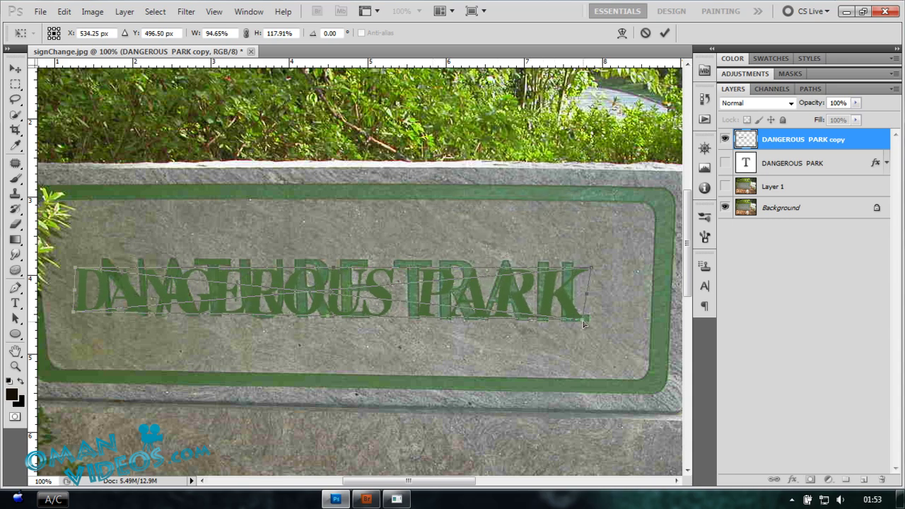
{"action": "left_click_drag", "start_coordinate": [591, 269], "coordinate": [586, 271]}
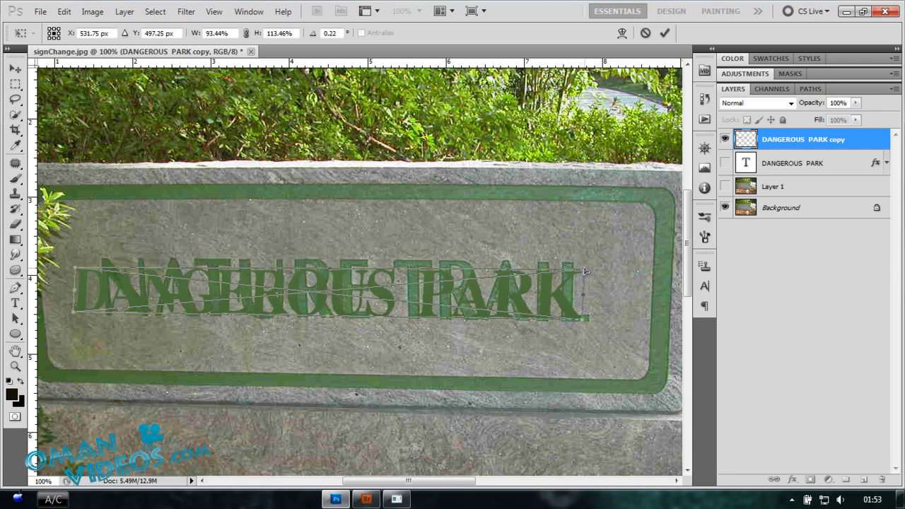
{"action": "left_click", "coordinate": [664, 32]}
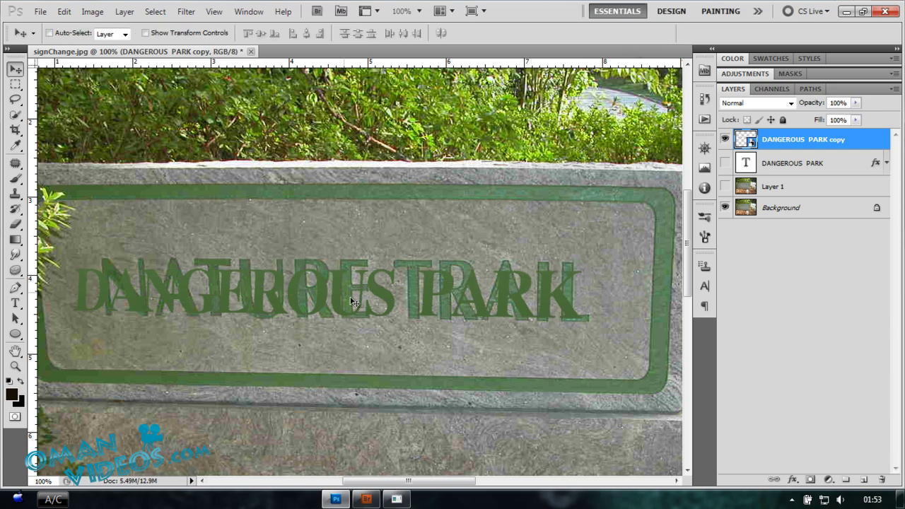
Move the DANGEROUS PARK copy slightly right on the sign and show Layer 1 to cover the original lettering.
{"action": "left_click_drag", "start_coordinate": [356, 302], "coordinate": [379, 299]}
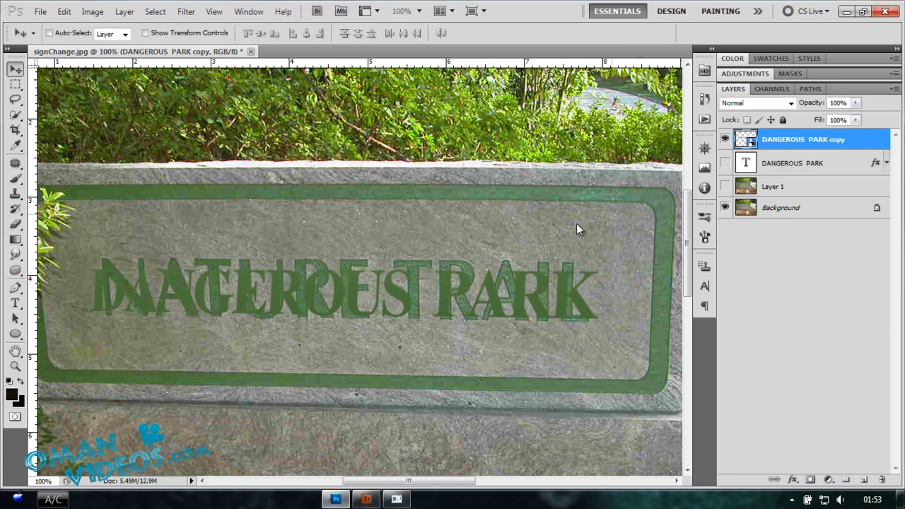
{"action": "left_click", "coordinate": [725, 187]}
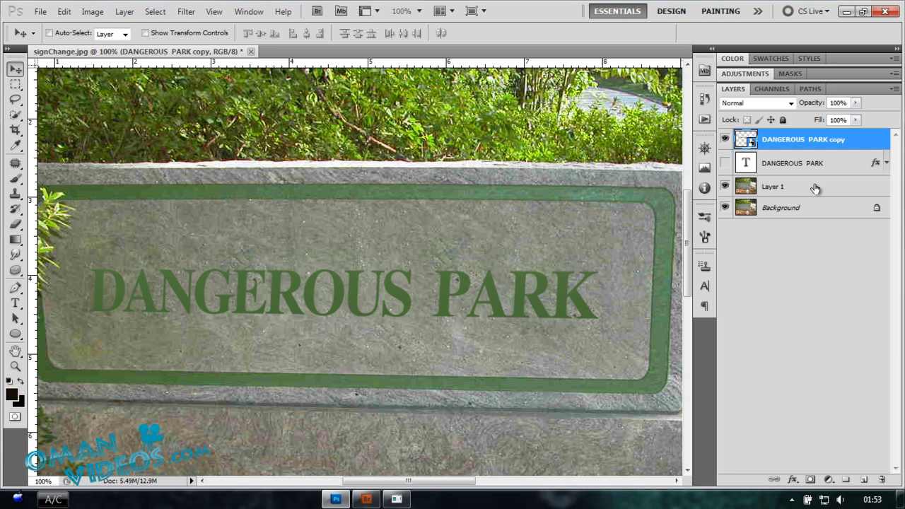
{"action": "left_click", "coordinate": [815, 189]}
{"action": "left_click", "coordinate": [820, 141]}
Add a 1 px outside Stroke effect to the DANGEROUS PARK copy, with the end of PARK and the sign border magnified.
{"action": "key", "text": "z"}
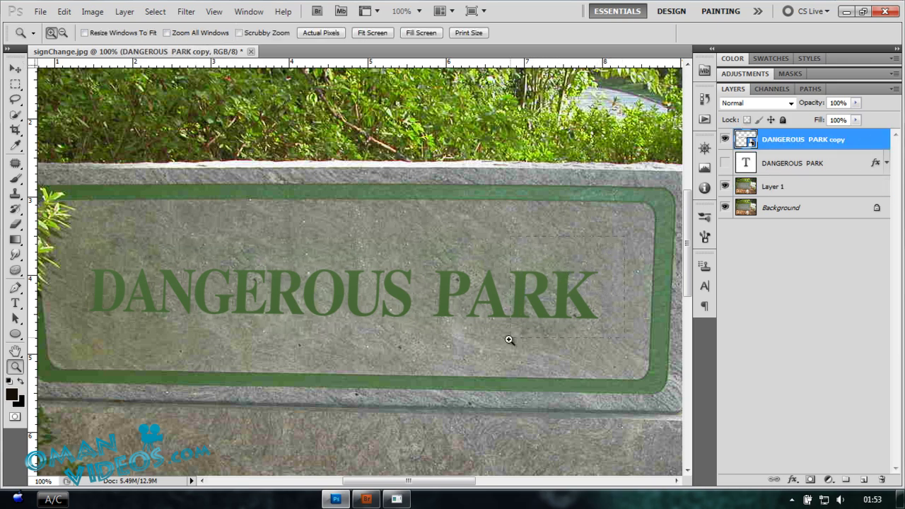
{"action": "left_click_drag", "start_coordinate": [509, 340], "coordinate": [493, 371]}
{"action": "key", "text": "space"}
{"action": "left_click_drag", "start_coordinate": [476, 174], "coordinate": [497, 257]}
{"action": "key", "text": "v"}
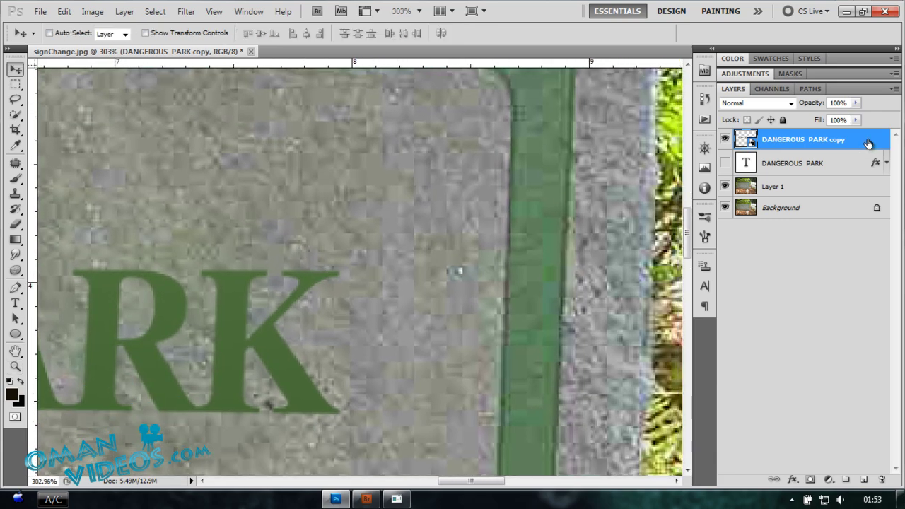
{"action": "double_click", "coordinate": [867, 139]}
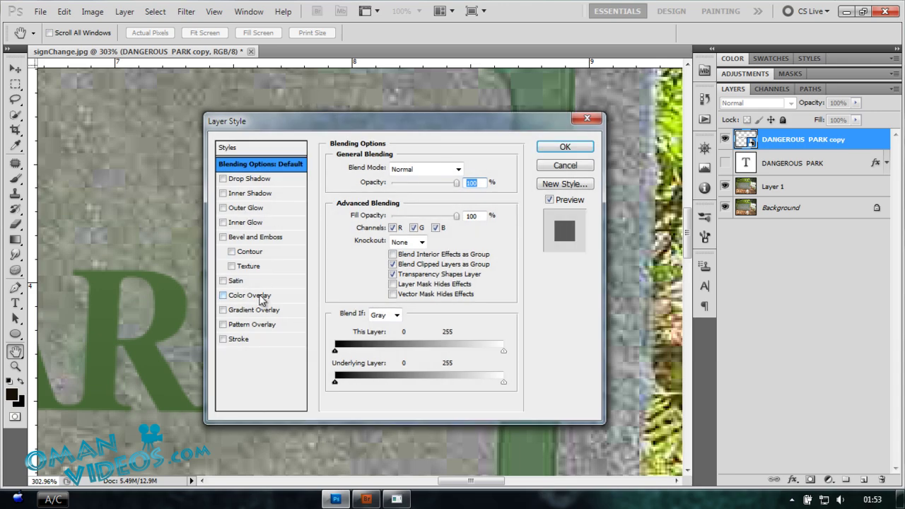
{"action": "left_click", "coordinate": [237, 340]}
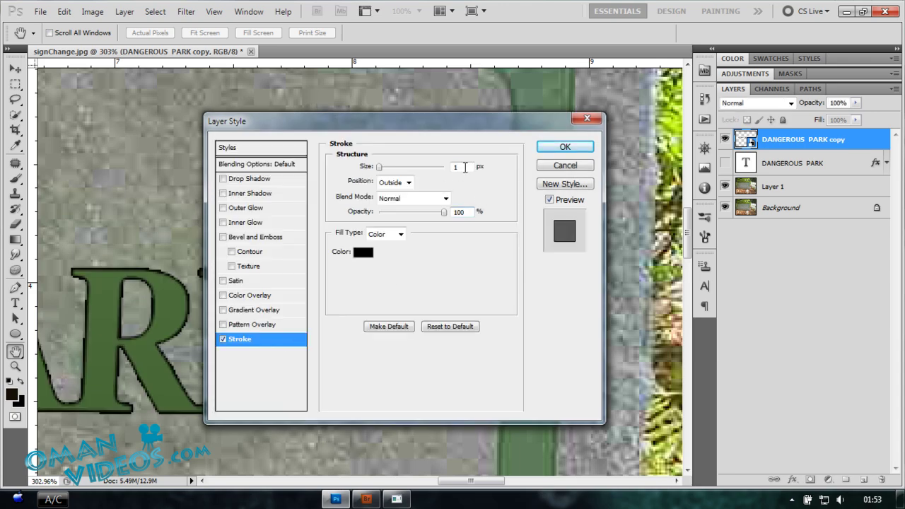
Set the stroke colour to a darker shade of the green sampled from the sign's border, and apply the layer style.
{"action": "left_click", "coordinate": [362, 253]}
{"action": "left_click", "coordinate": [514, 90]}
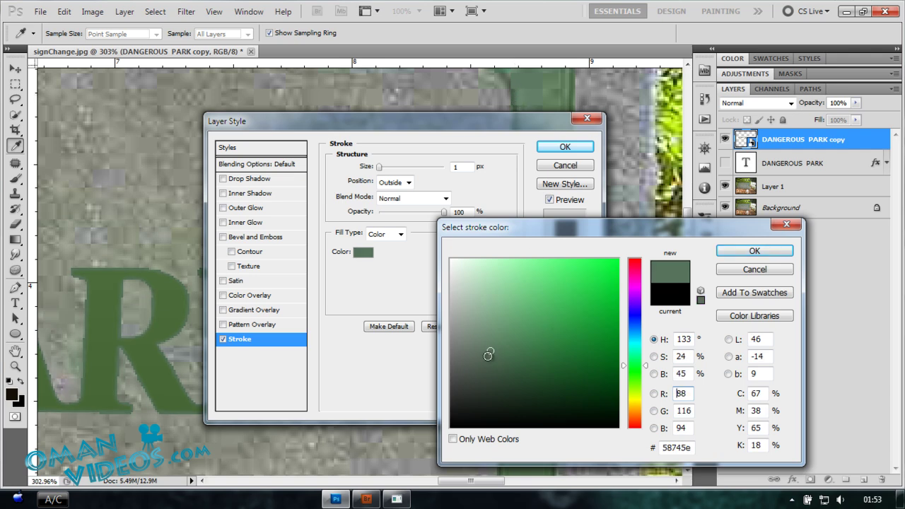
{"action": "left_click_drag", "start_coordinate": [488, 355], "coordinate": [482, 374]}
{"action": "left_click", "coordinate": [755, 253]}
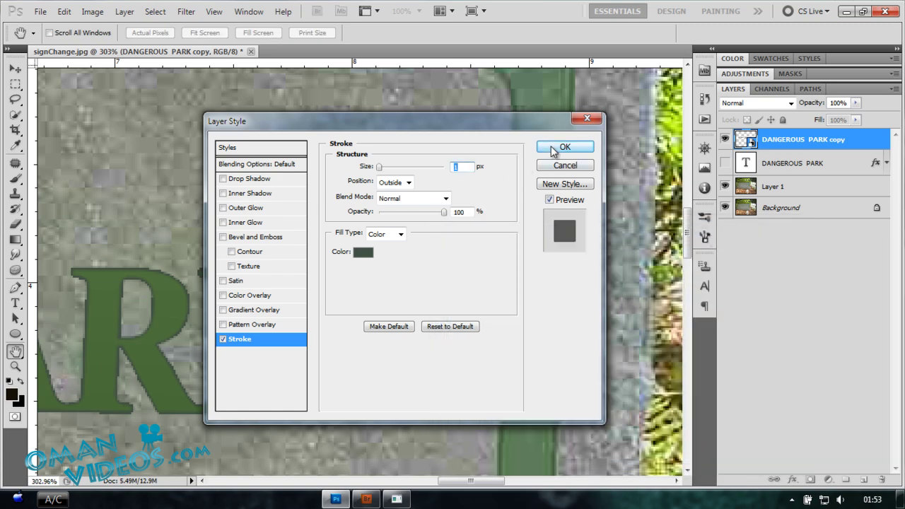
{"action": "left_click", "coordinate": [563, 148]}
{"action": "key", "text": "ctrl+1"}
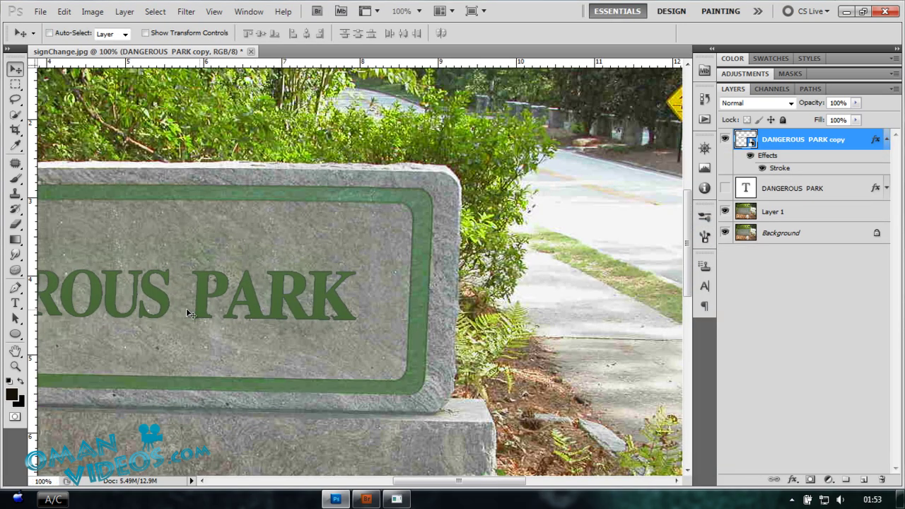
{"action": "left_click_drag", "start_coordinate": [159, 263], "coordinate": [425, 261]}
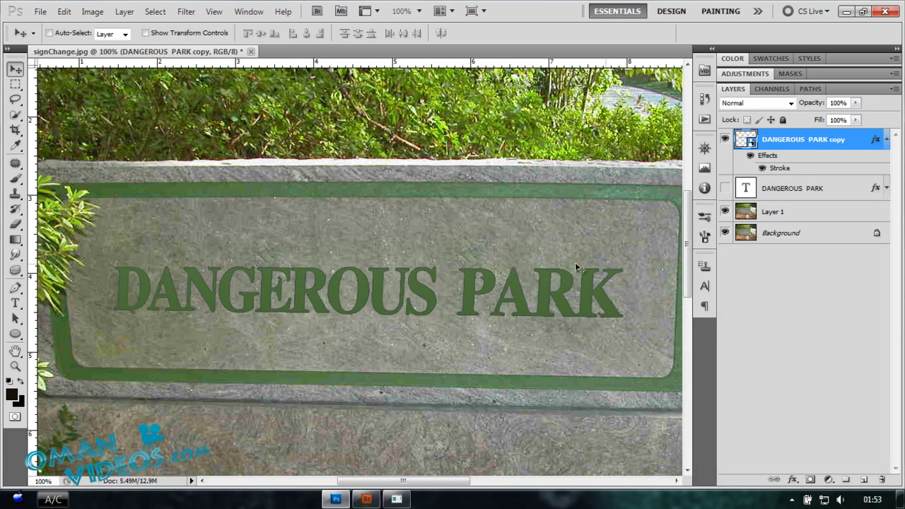
{"action": "left_click", "coordinate": [887, 140]}
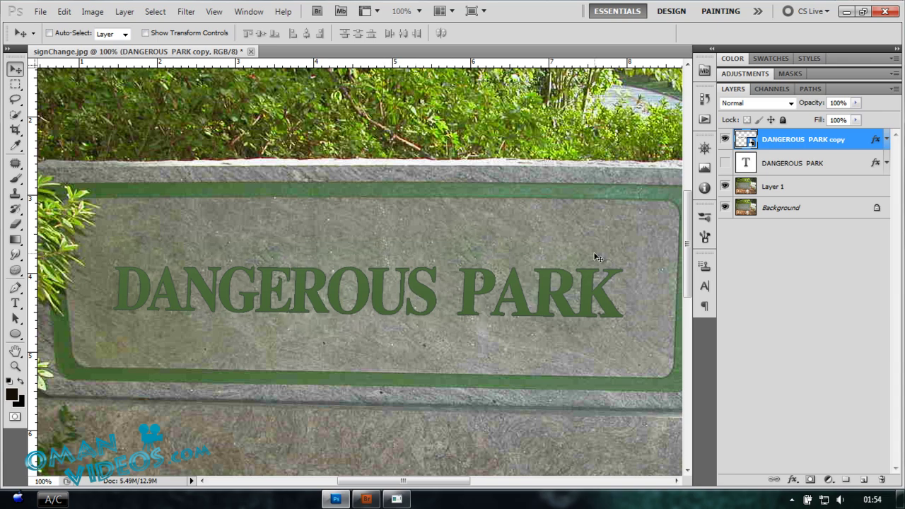
Try the Overlay and Soft Light blend modes on the DANGEROUS PARK copy and return it to Normal.
{"action": "left_click_drag", "start_coordinate": [401, 256], "coordinate": [359, 284]}
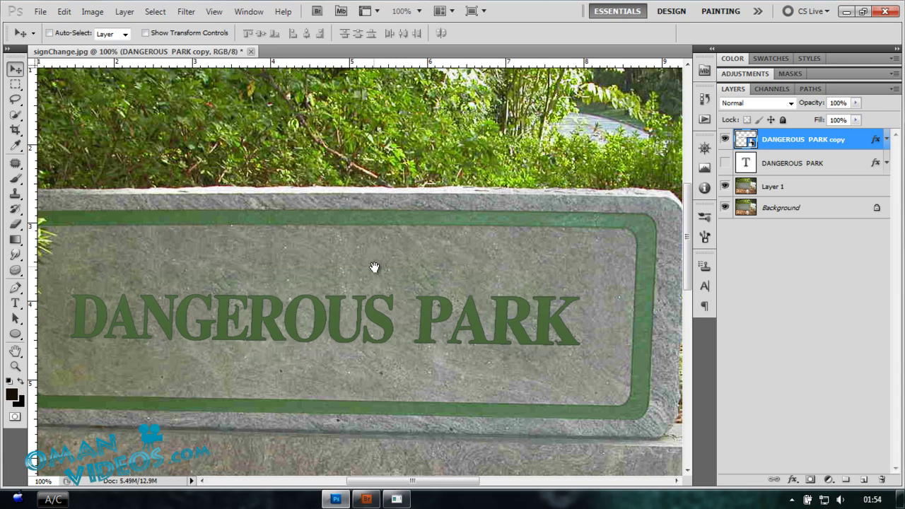
{"action": "left_click", "coordinate": [749, 103]}
{"action": "left_click", "coordinate": [746, 275]}
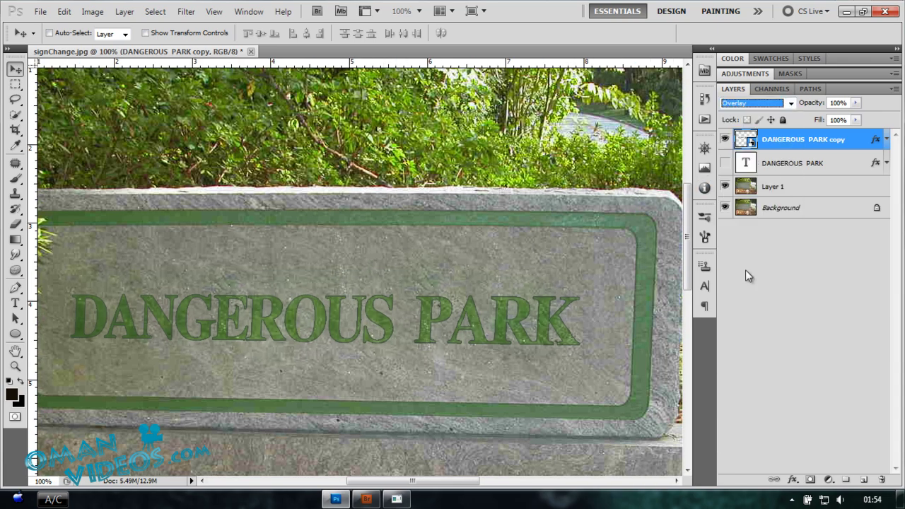
{"action": "left_click", "coordinate": [753, 105]}
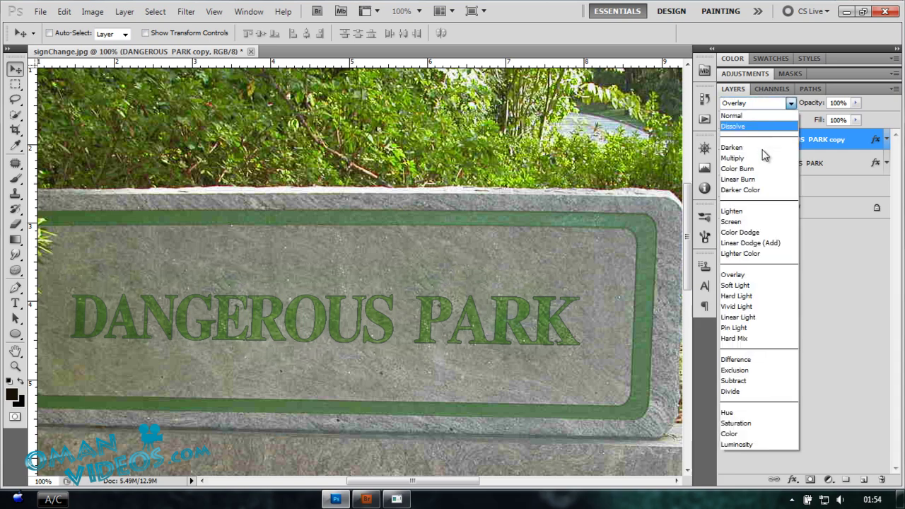
{"action": "left_click", "coordinate": [756, 288]}
{"action": "left_click", "coordinate": [752, 103]}
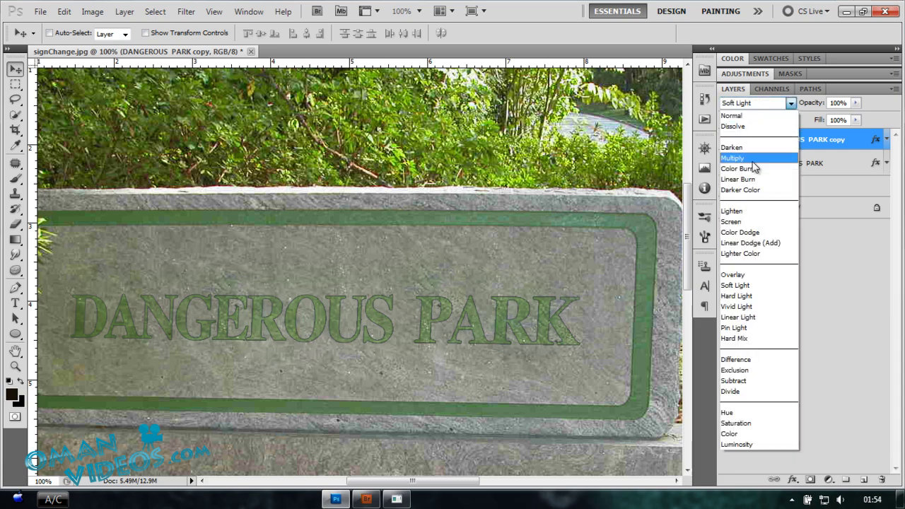
{"action": "left_click", "coordinate": [735, 114]}
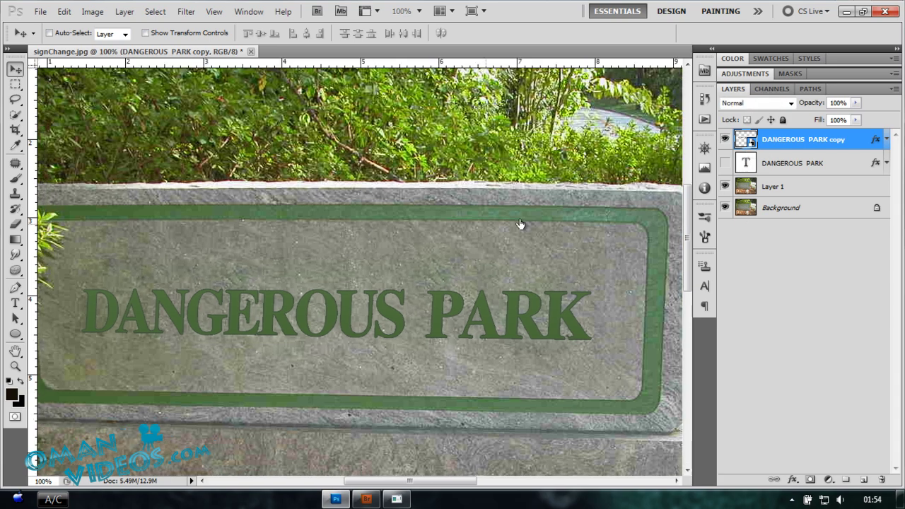
Copy the area of Layer 1 matching the DANGEROUS PARK copy's letter shapes to a new layer and move it to the top of the stack.
{"action": "left_click", "coordinate": [741, 136], "text": "ctrl"}
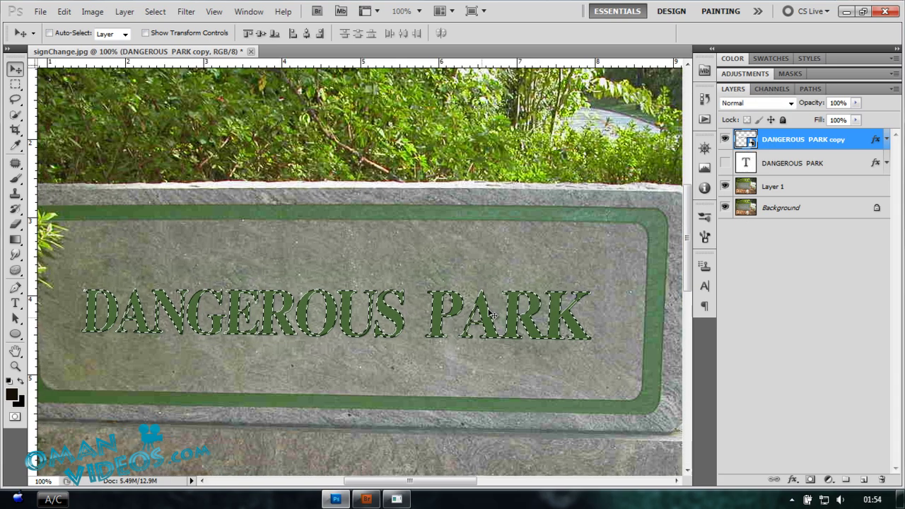
{"action": "left_click", "coordinate": [750, 185]}
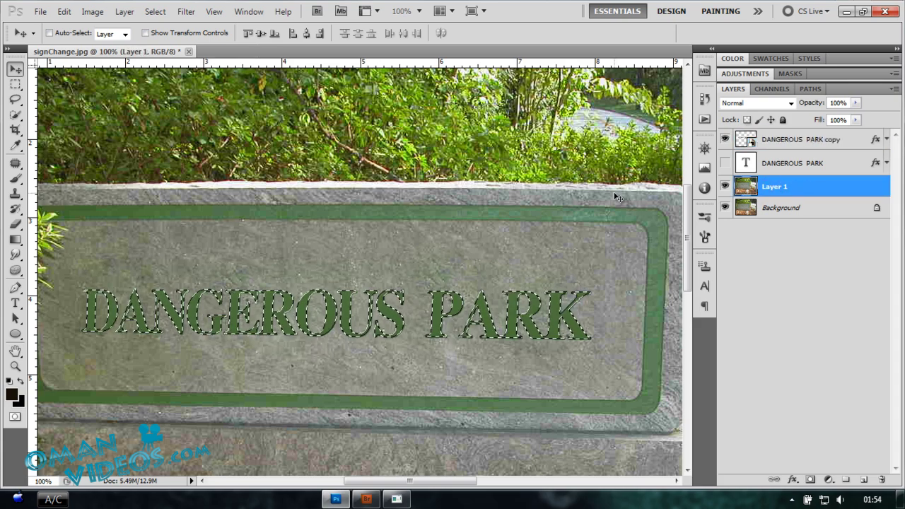
{"action": "key", "text": "ctrl+j"}
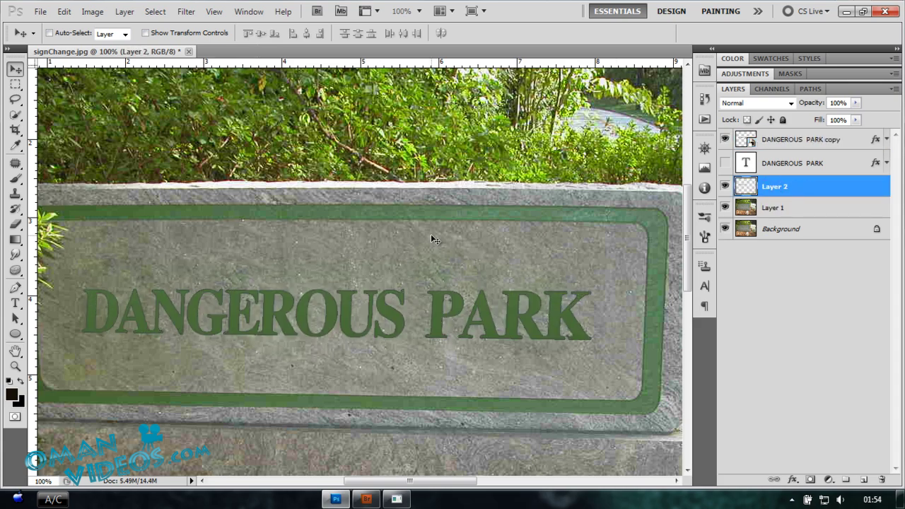
{"action": "left_click_drag", "start_coordinate": [493, 314], "coordinate": [496, 134]}
{"action": "key", "text": "ctrl+z"}
{"action": "left_click_drag", "start_coordinate": [826, 187], "coordinate": [798, 140]}
{"action": "left_click_drag", "start_coordinate": [370, 285], "coordinate": [388, 285]}
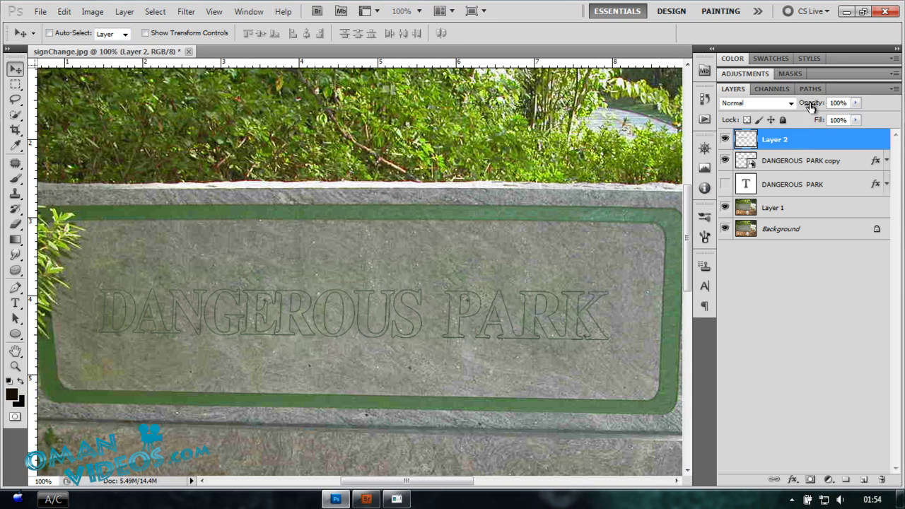
Lower the opacity of Layer 2 to 49% and set its blend mode to Soft Light.
{"action": "left_click_drag", "start_coordinate": [810, 104], "coordinate": [777, 114]}
{"action": "left_click", "coordinate": [769, 104]}
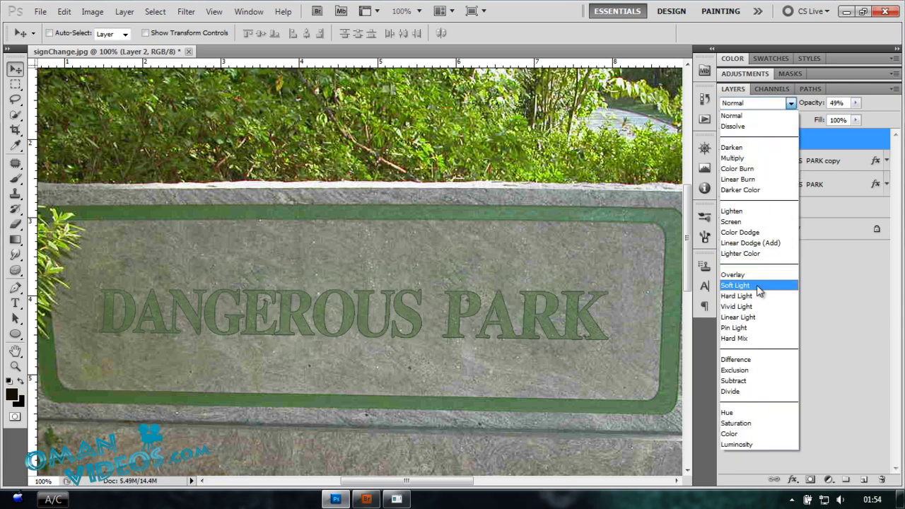
{"action": "left_click", "coordinate": [758, 287]}
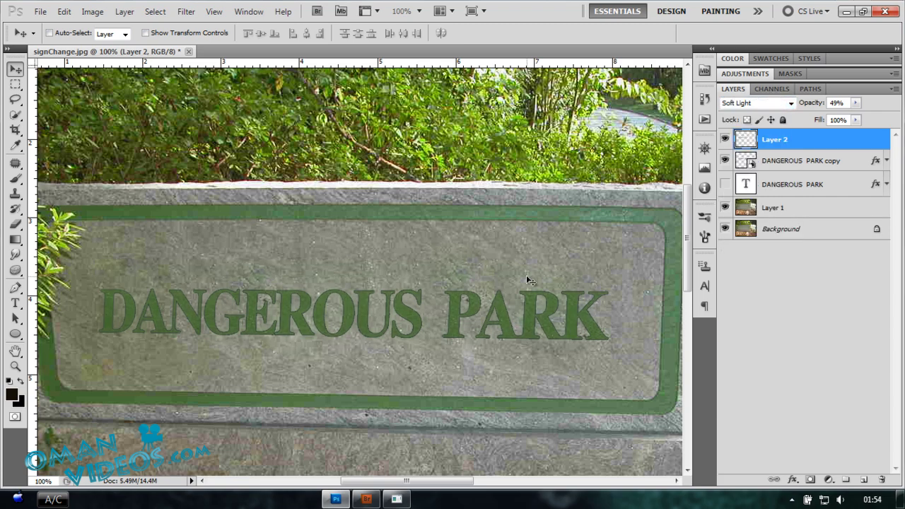
{"action": "key", "text": "ctrl+minus"}
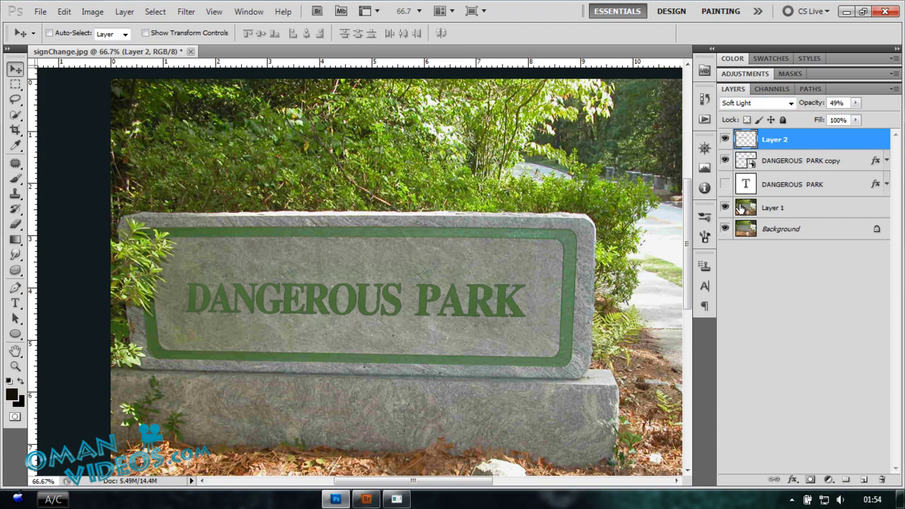
Set the blend mode of Layer 2 to Overlay and raise its opacity to 99%.
{"action": "left_click", "coordinate": [764, 103]}
{"action": "left_click", "coordinate": [769, 277]}
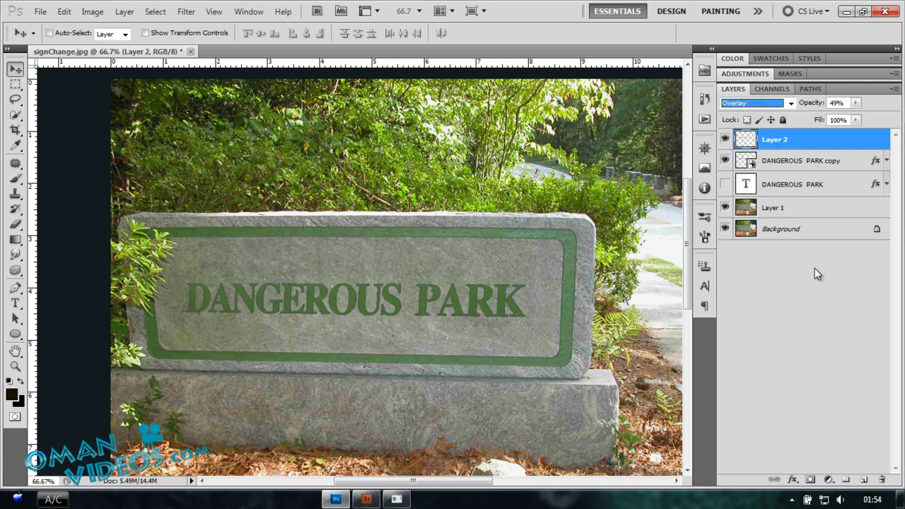
{"action": "left_click_drag", "start_coordinate": [812, 106], "coordinate": [849, 114]}
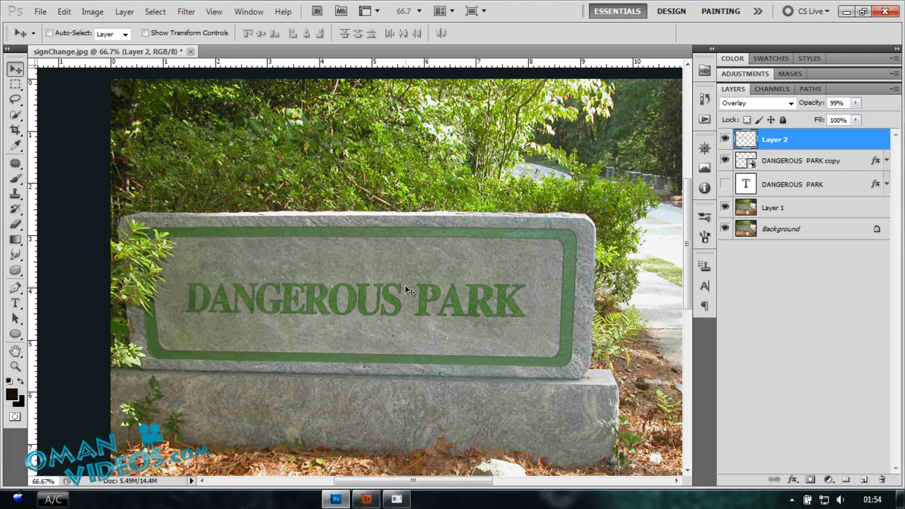
{"action": "key", "text": "ctrl+minus"}
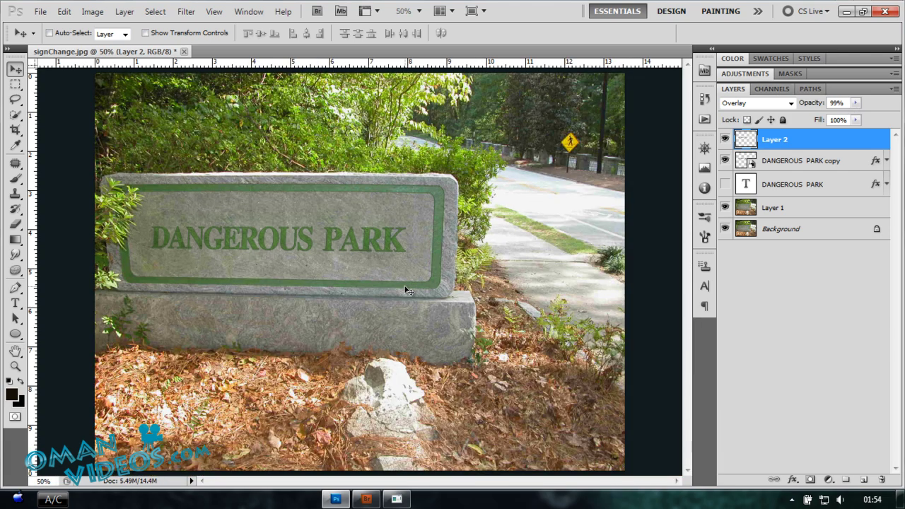
Add a Drop Shadow effect to the DANGEROUS PARK copy, cast straight down at a 90° angle with a 3 px distance.
{"action": "left_click", "coordinate": [287, 227], "text": "ctrl"}
{"action": "left_click_drag", "start_coordinate": [341, 196], "coordinate": [388, 244]}
{"action": "left_click", "coordinate": [382, 276], "text": "ctrl"}
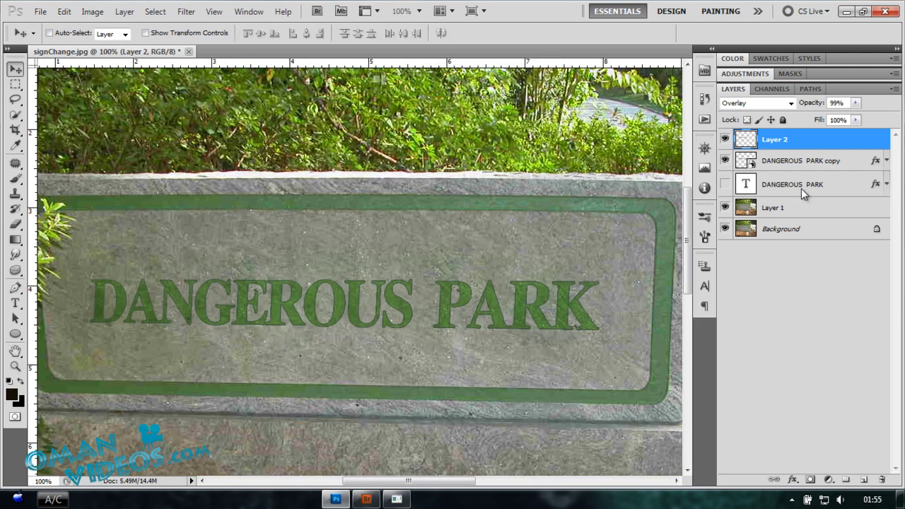
{"action": "double_click", "coordinate": [866, 164]}
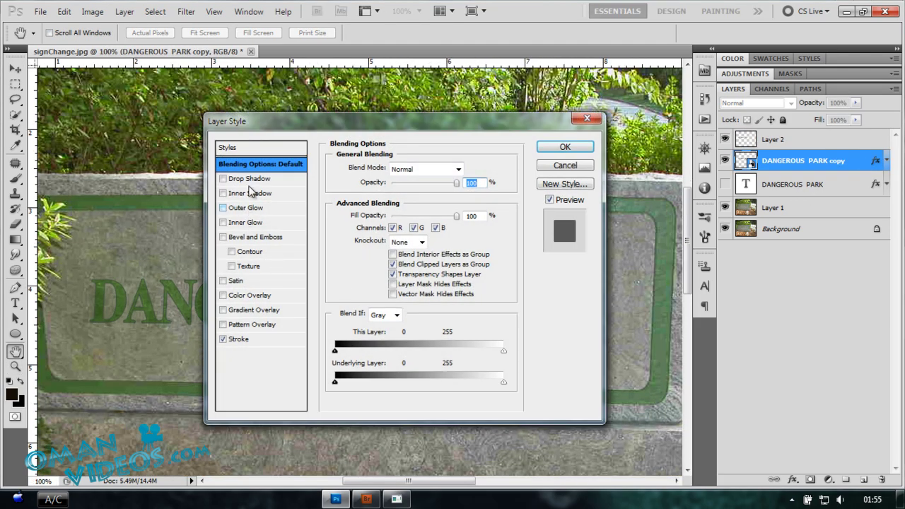
{"action": "left_click", "coordinate": [237, 178]}
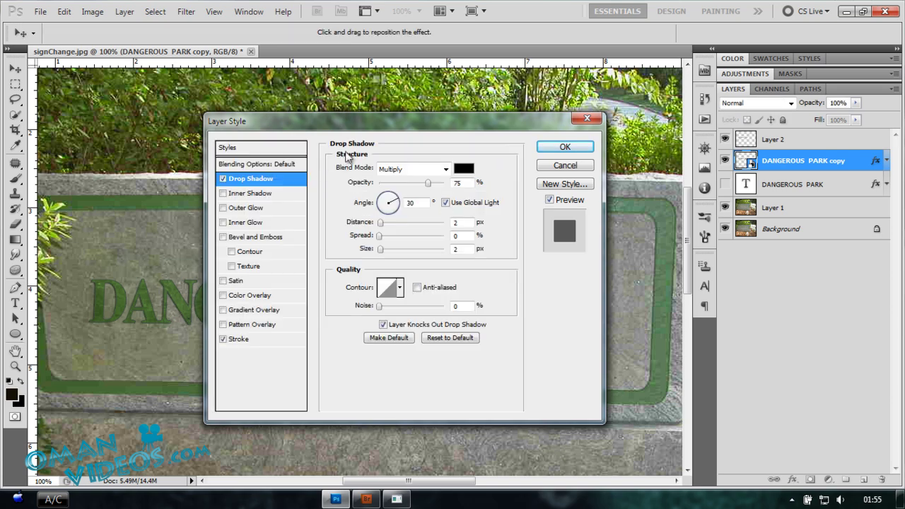
{"action": "left_click_drag", "start_coordinate": [396, 115], "coordinate": [665, 115]}
{"action": "left_click_drag", "start_coordinate": [212, 322], "coordinate": [220, 319]}
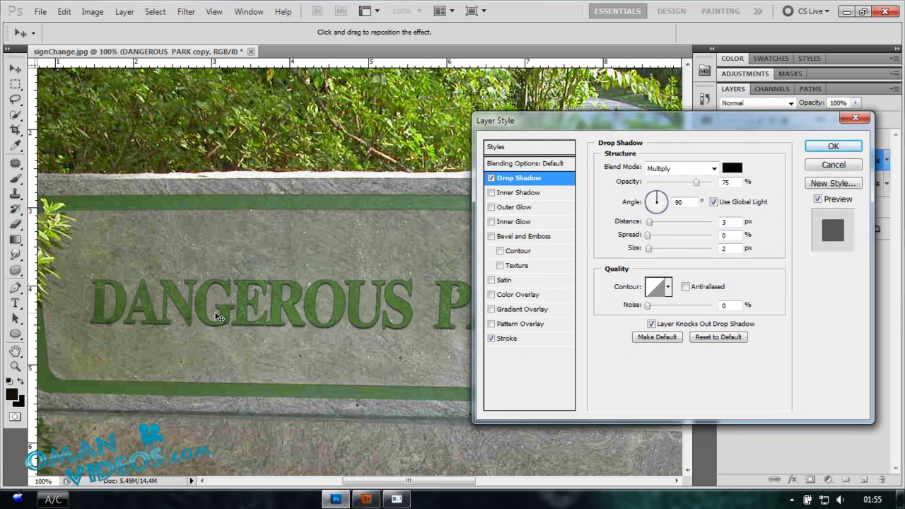
Soften the drop shadow to 31% opacity, 2 px distance and 1 px size, and apply the layer style.
{"action": "left_click_drag", "start_coordinate": [696, 182], "coordinate": [686, 185]}
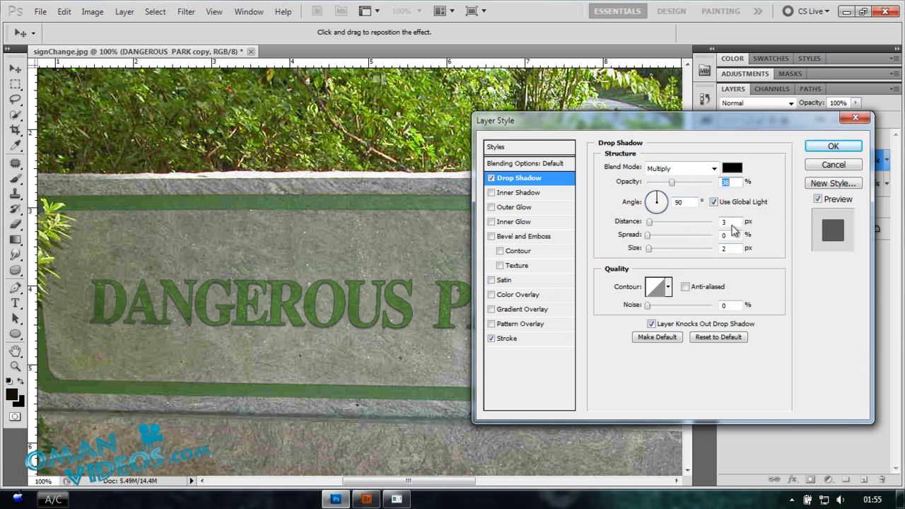
{"action": "left_click_drag", "start_coordinate": [734, 222], "coordinate": [645, 239]}
{"action": "type", "text": "2"}
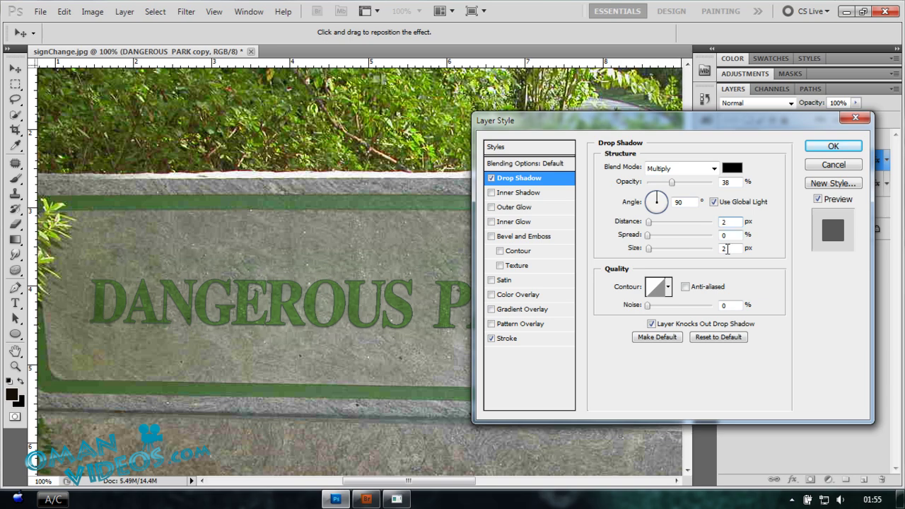
{"action": "left_click_drag", "start_coordinate": [728, 248], "coordinate": [676, 252]}
{"action": "type", "text": "1"}
{"action": "left_click_drag", "start_coordinate": [677, 182], "coordinate": [670, 182]}
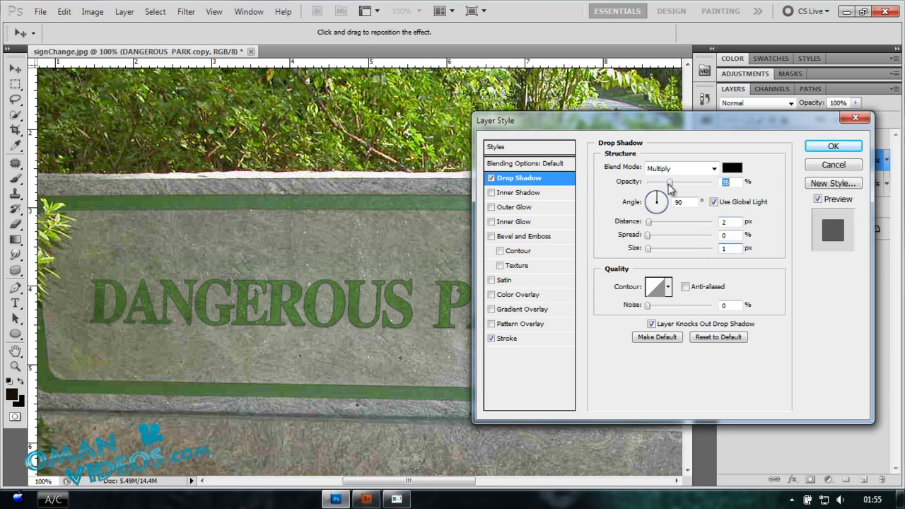
{"action": "left_click", "coordinate": [833, 146]}
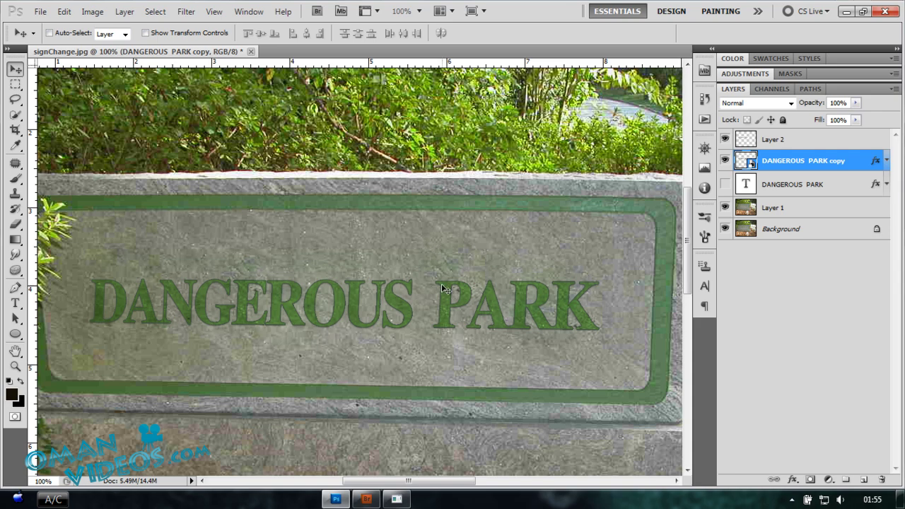
Compare the edited sign with the original by toggling between the Background layer alone and the full composite.
{"action": "key", "text": "ctrl+minus"}
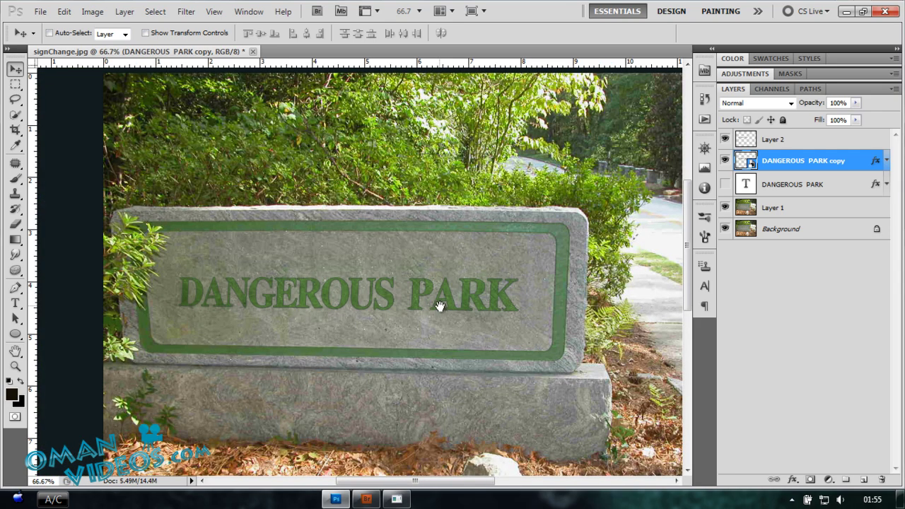
{"action": "left_click_drag", "start_coordinate": [430, 307], "coordinate": [335, 239]}
{"action": "key", "text": "ctrl+minus"}
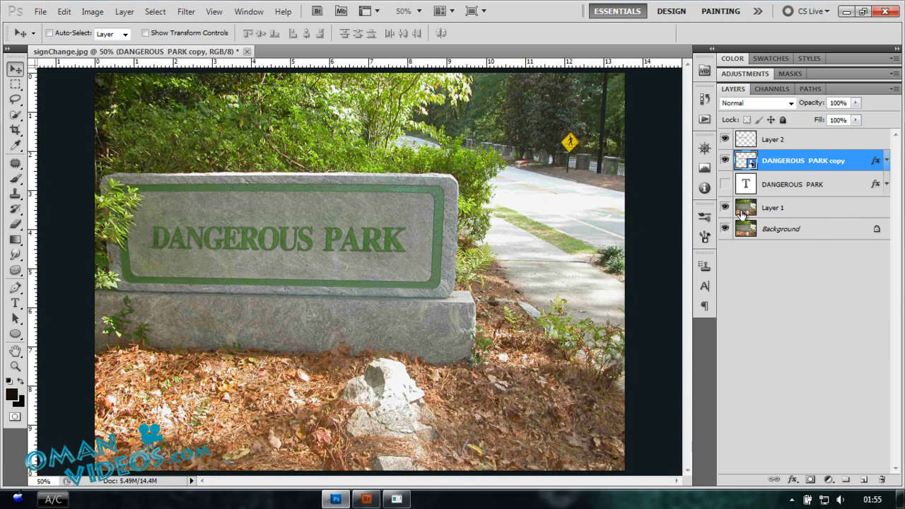
{"action": "left_click", "coordinate": [726, 229], "text": "alt"}
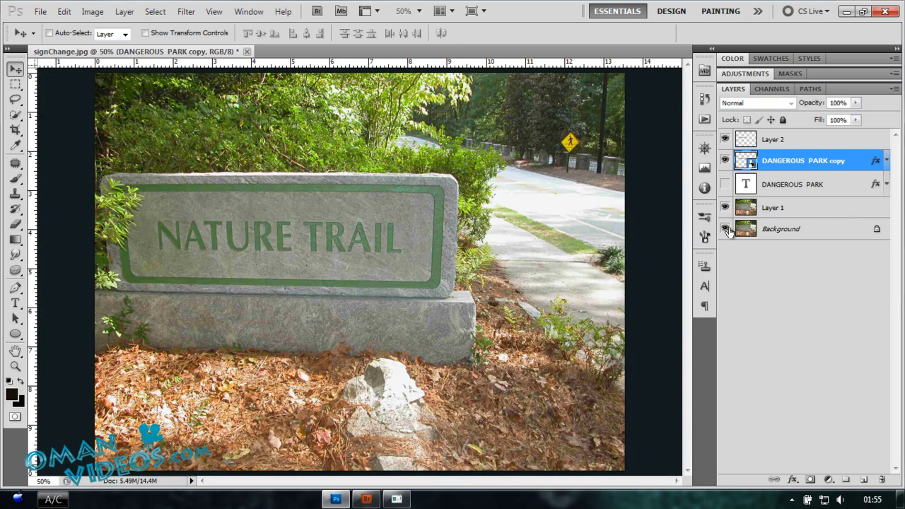
{"action": "left_click", "coordinate": [727, 229], "text": "alt"}
{"action": "left_click", "coordinate": [726, 229], "text": "alt"}
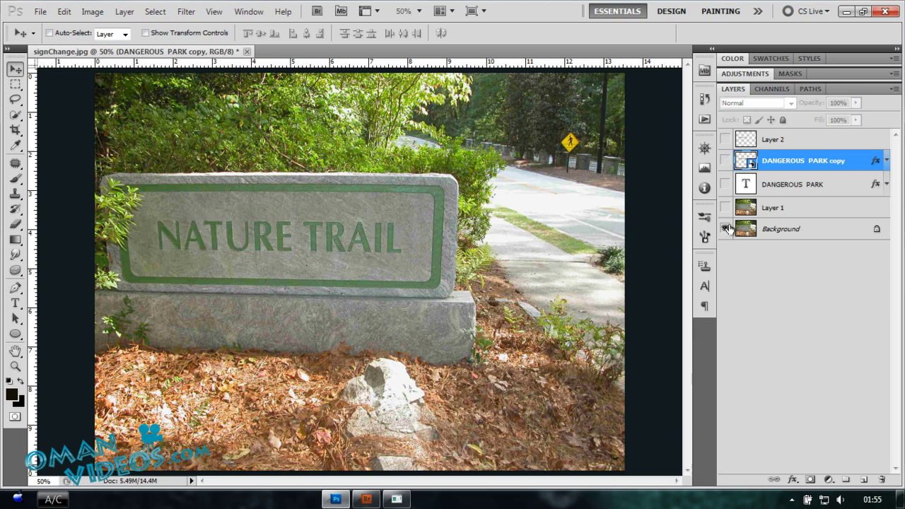
{"action": "left_click", "coordinate": [727, 228], "text": "alt"}
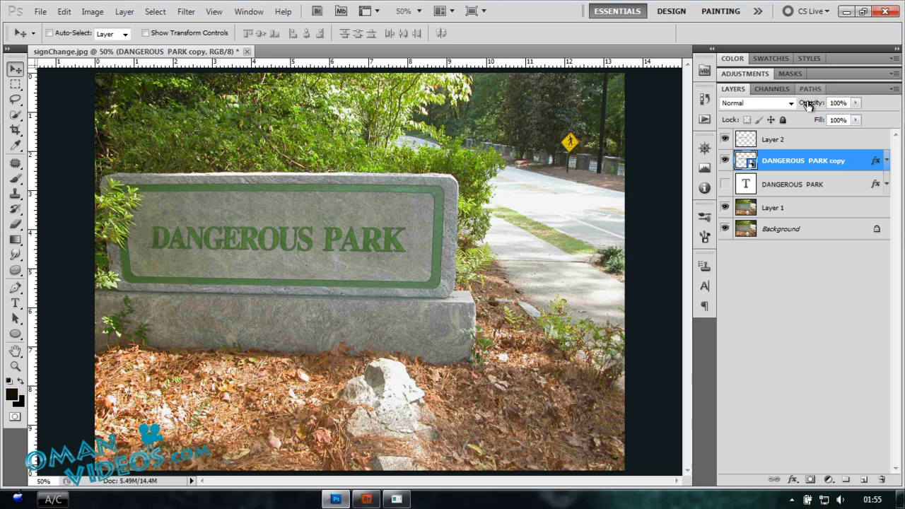
Lower the opacity of the DANGEROUS PARK copy to 89% and set the opacity of Layer 2 to 100%.
{"action": "left_click_drag", "start_coordinate": [809, 102], "coordinate": [798, 104]}
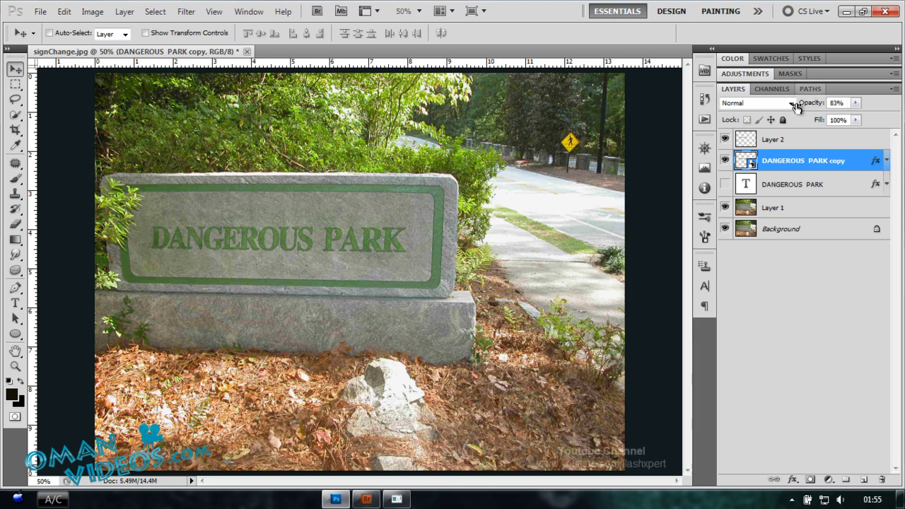
{"action": "left_click", "coordinate": [852, 185]}
{"action": "left_click", "coordinate": [856, 145]}
{"action": "left_click_drag", "start_coordinate": [820, 106], "coordinate": [803, 107]}
{"action": "left_click", "coordinate": [842, 171]}
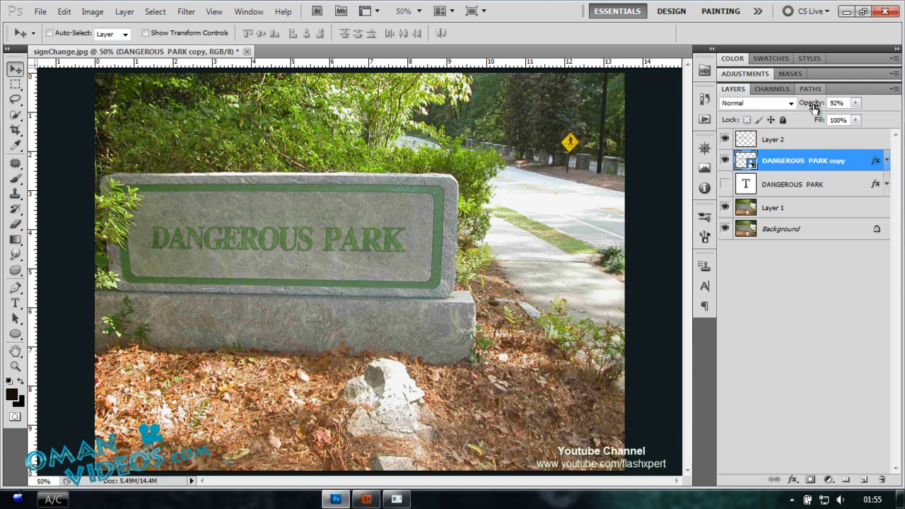
{"action": "left_click", "coordinate": [838, 142]}
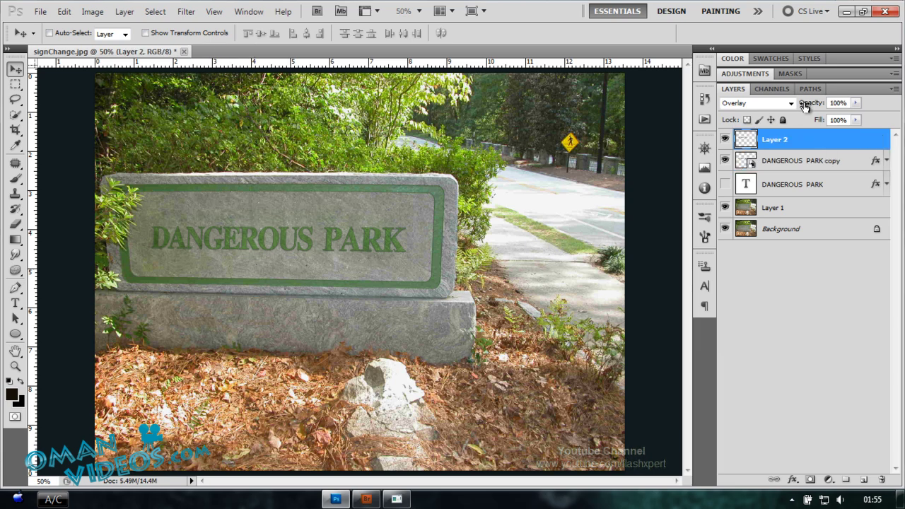
{"action": "left_click", "coordinate": [804, 104]}
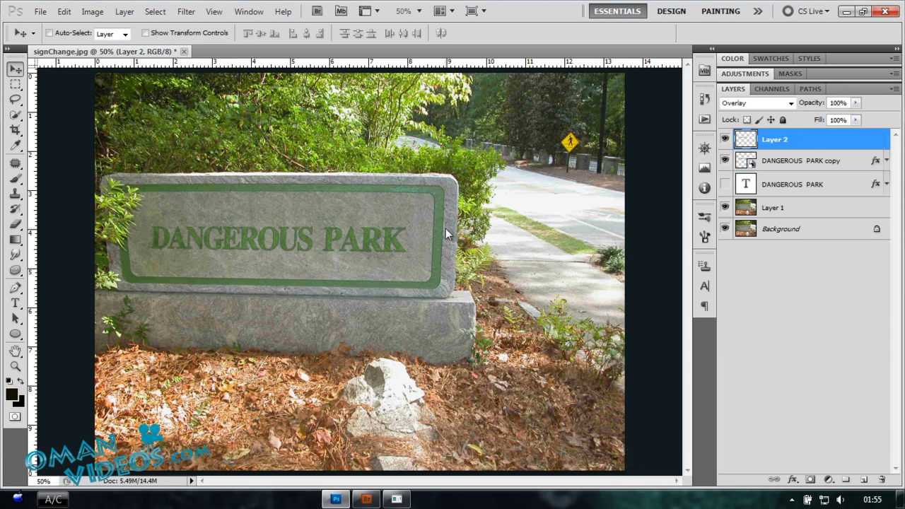